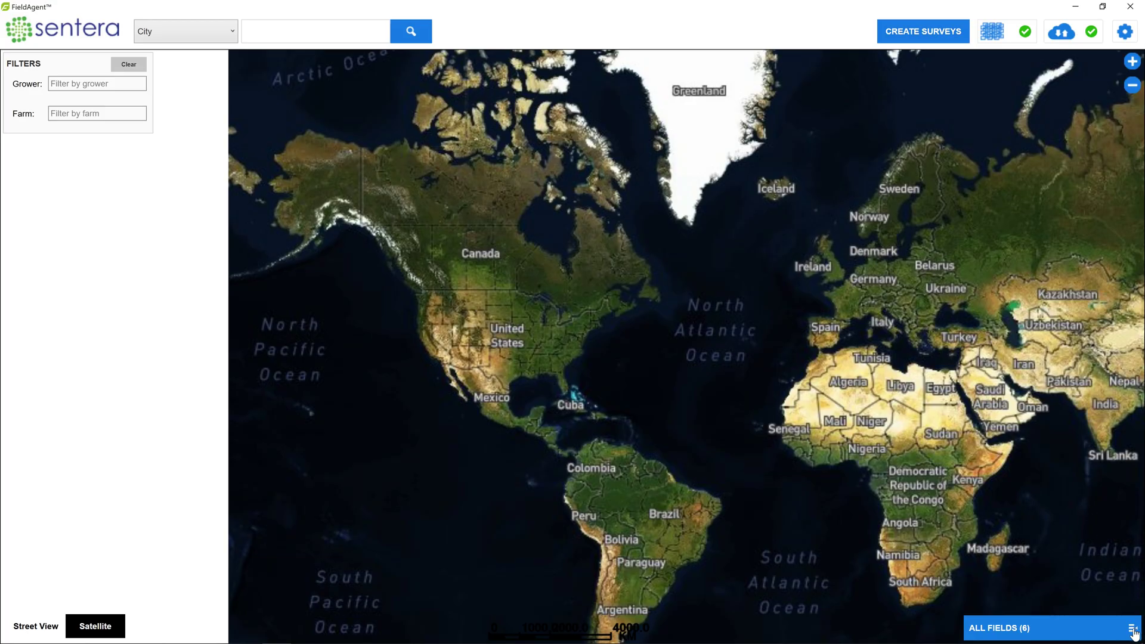
# Step: Expand the All Fields list to show the six saved fields on the world map
pyautogui.click(1133, 628)
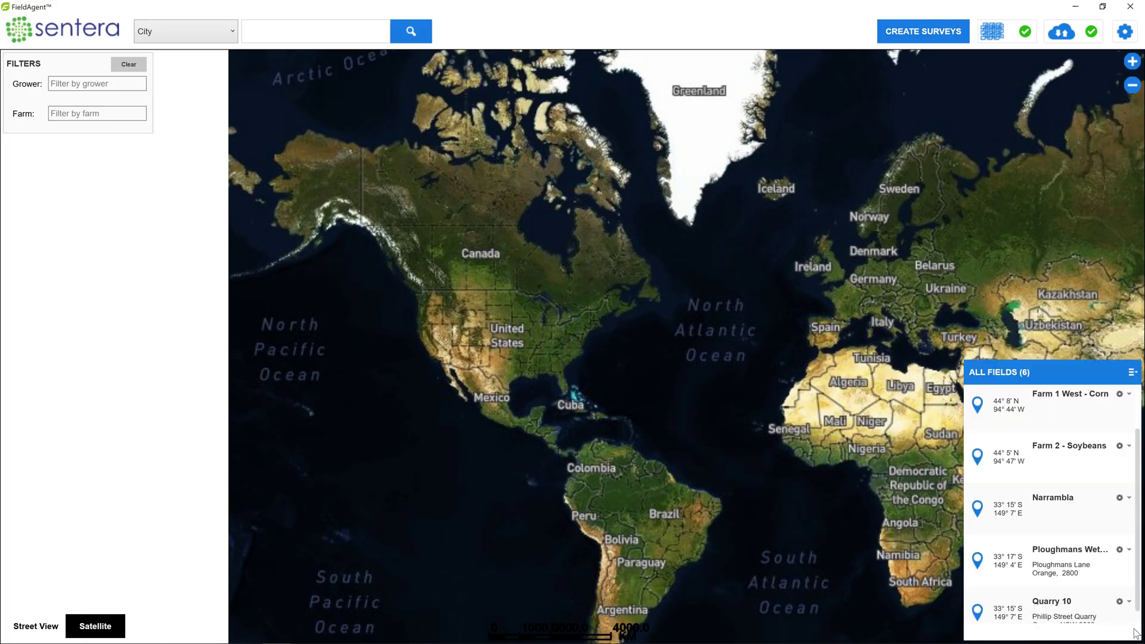
# Step: Open Ploughmans Wetlands, recentre the map, and activate its second 07-23-2019 drone survey
pyautogui.click(1077, 567)
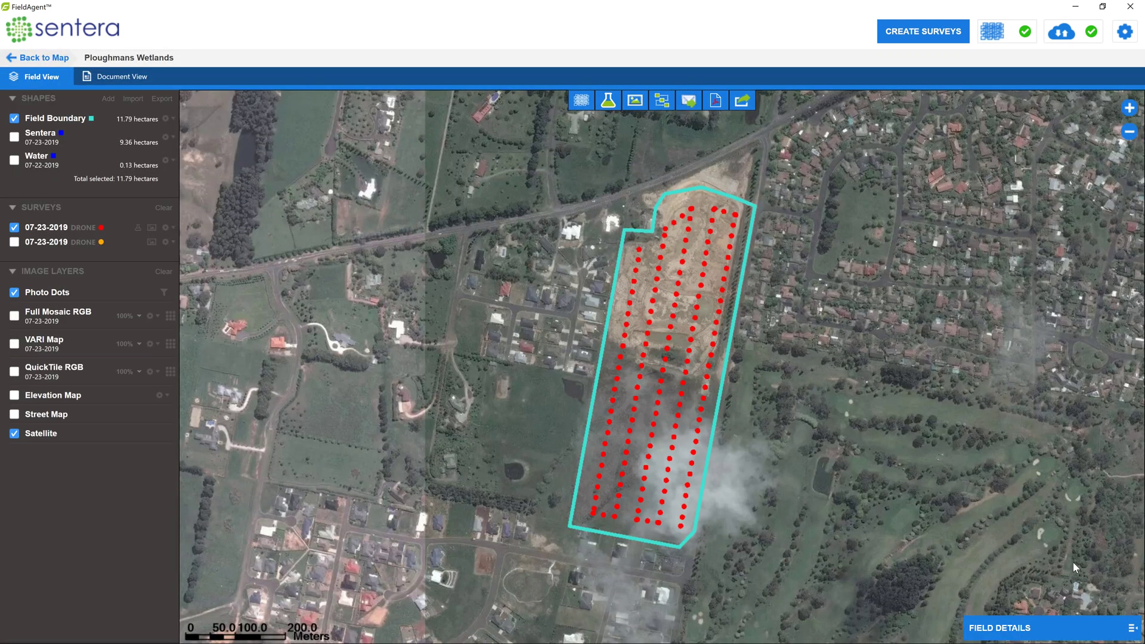
pyautogui.scroll(1, 638, 443)
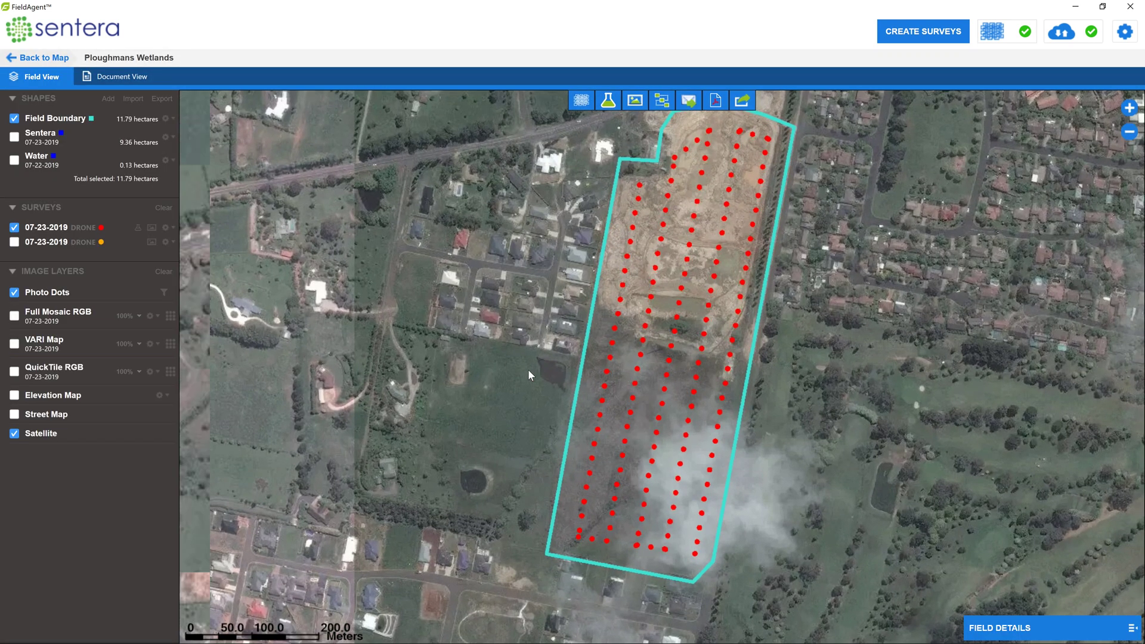
pyautogui.moveTo(527, 369); pyautogui.dragTo(517, 397)
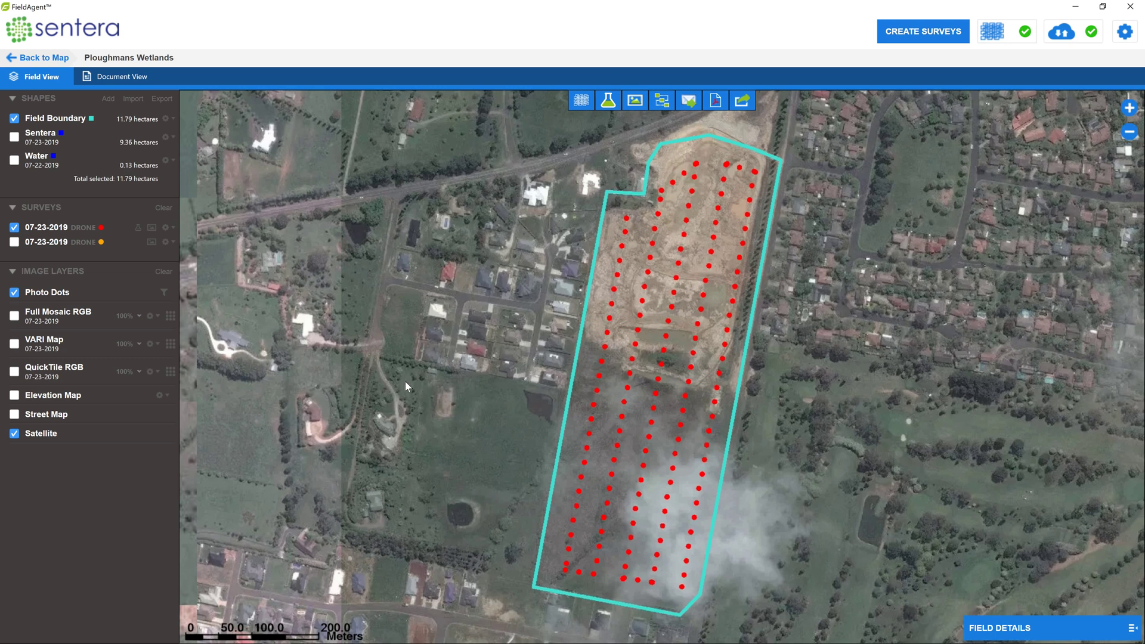
pyautogui.scroll(1, 414, 380)
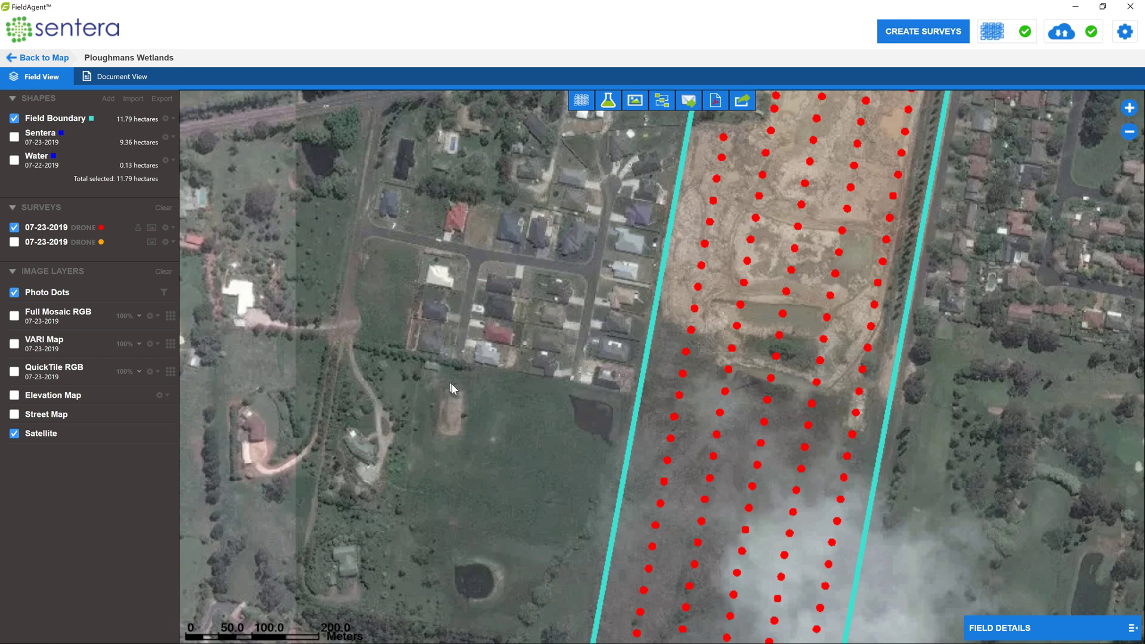
pyautogui.scroll(-1, 451, 383)
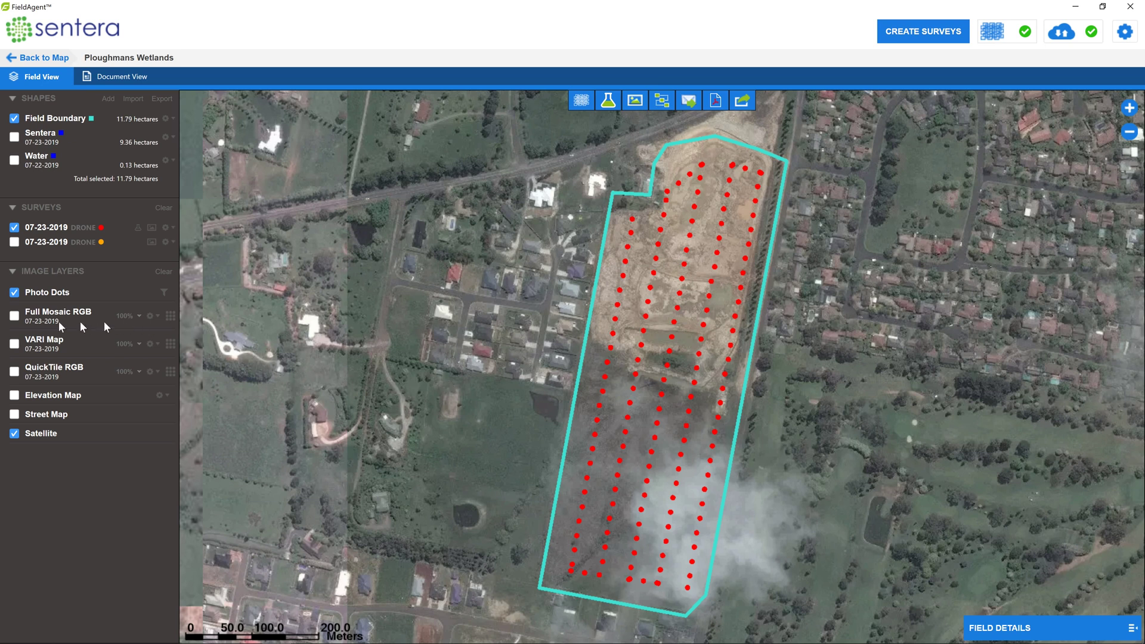
pyautogui.click(15, 243)
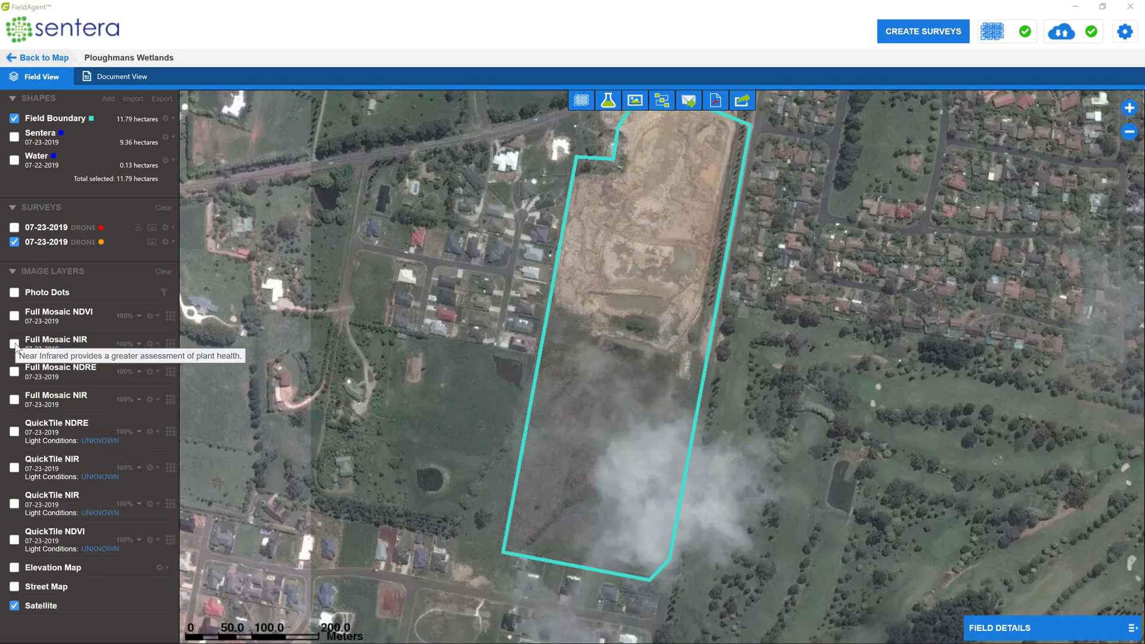
# Step: Show the Full Mosaic NIR layer and zoom in on the field's top boundary
pyautogui.click(14, 343)
pyautogui.scroll(1, 615, 358)
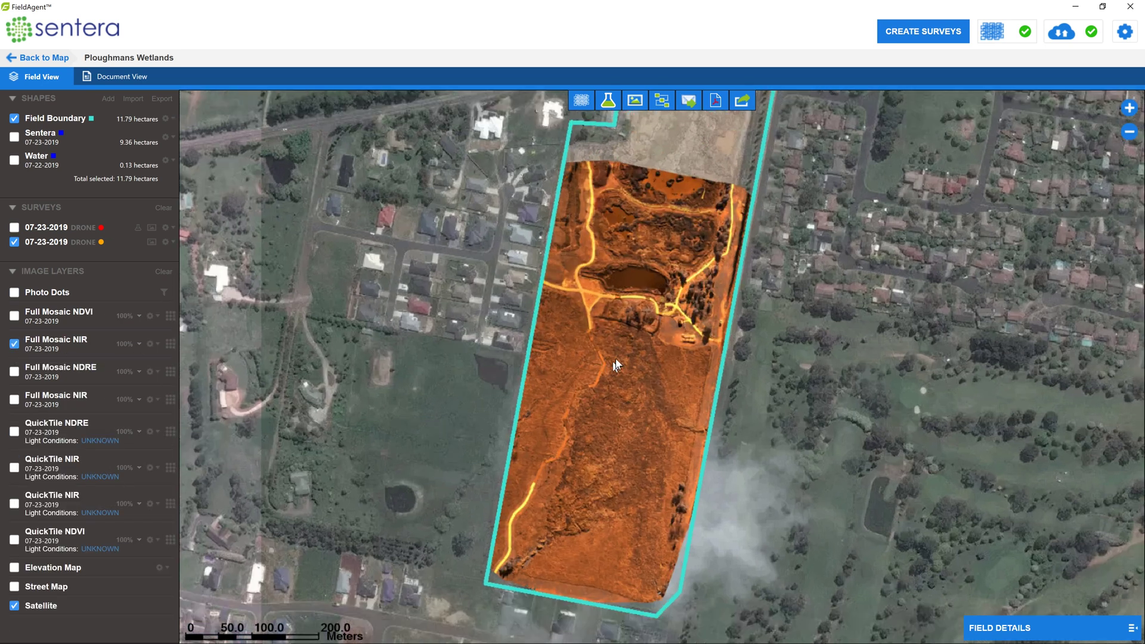
pyautogui.scroll(3, 615, 359)
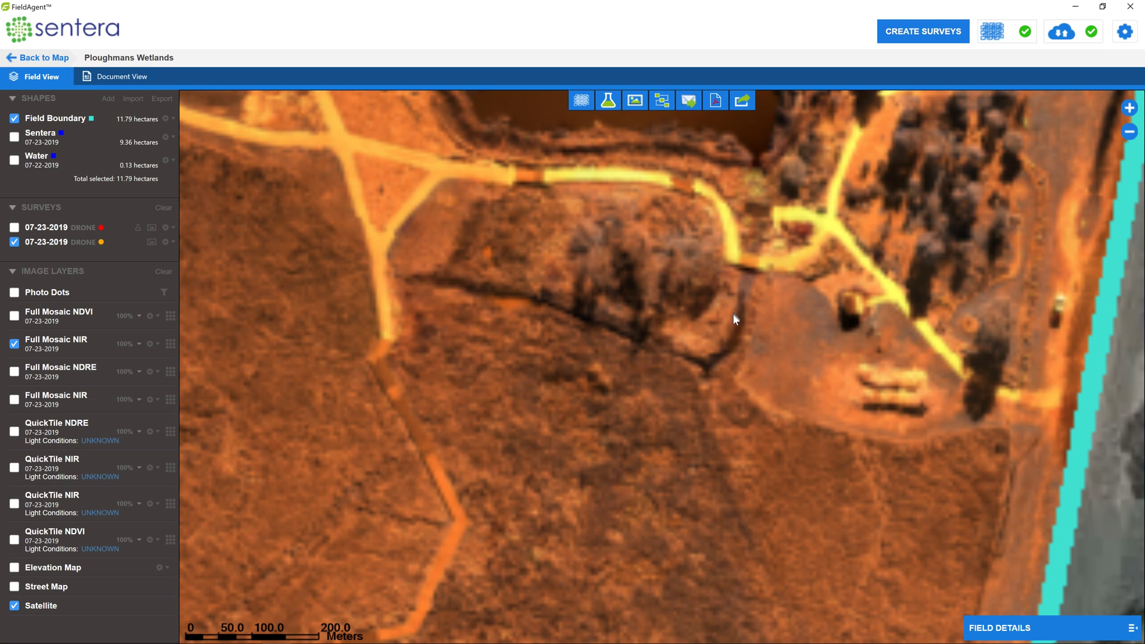
pyautogui.scroll(-3, 733, 316)
pyautogui.scroll(1, 499, 363)
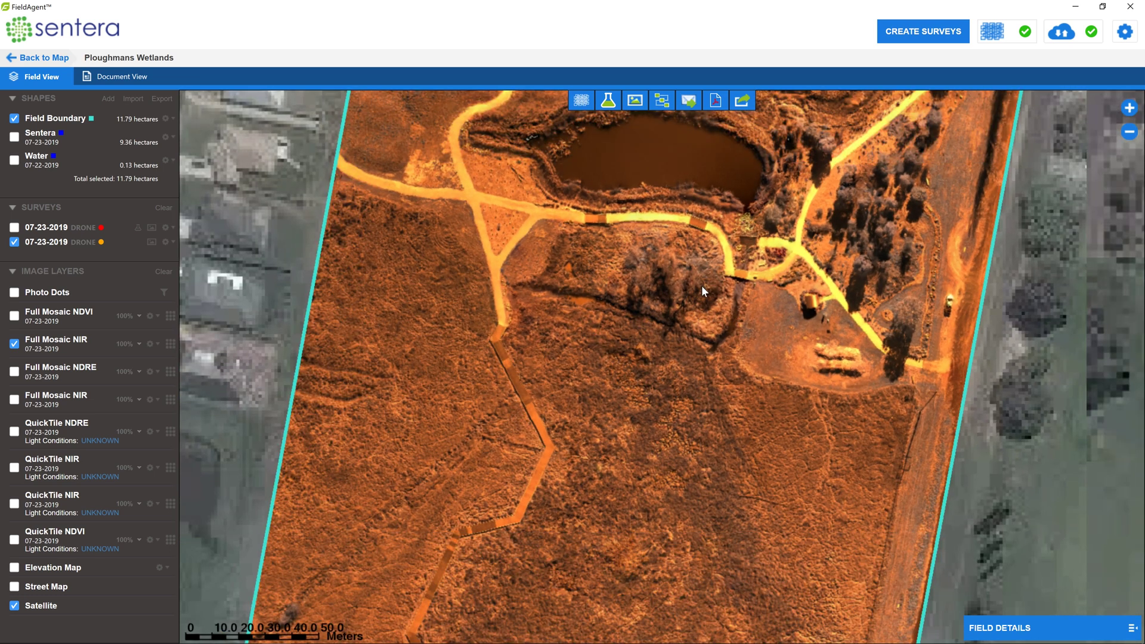
pyautogui.moveTo(701, 285); pyautogui.dragTo(730, 341)
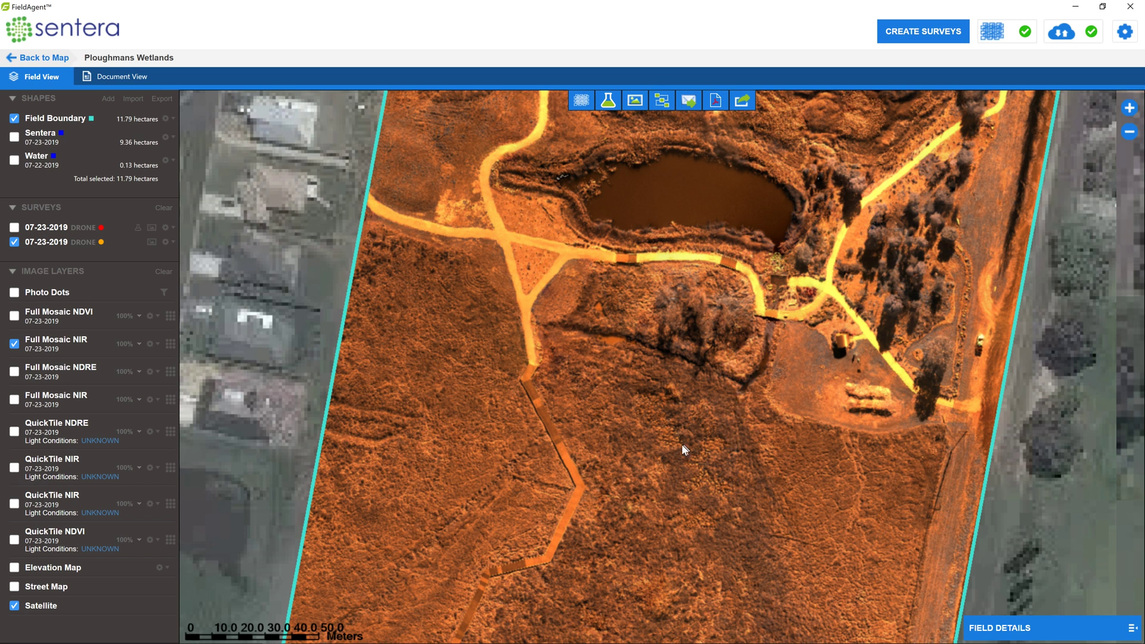
# Step: Pan the NIR mosaic past the pond to its southern end, then back north
pyautogui.moveTo(682, 450); pyautogui.dragTo(699, 323)
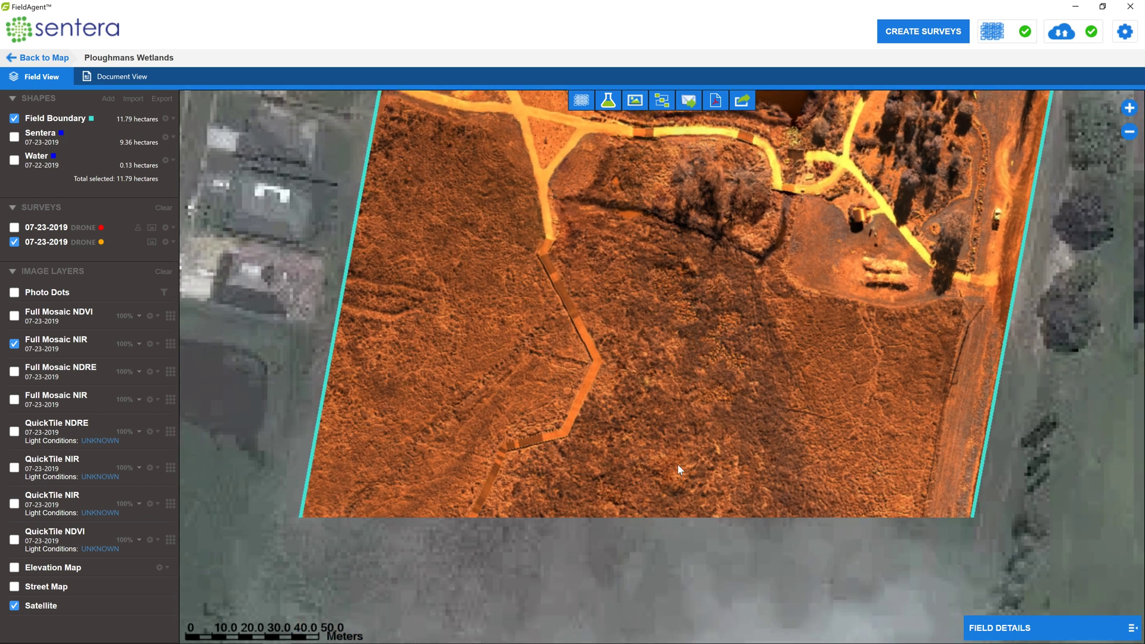
pyautogui.moveTo(660, 489); pyautogui.dragTo(736, 307)
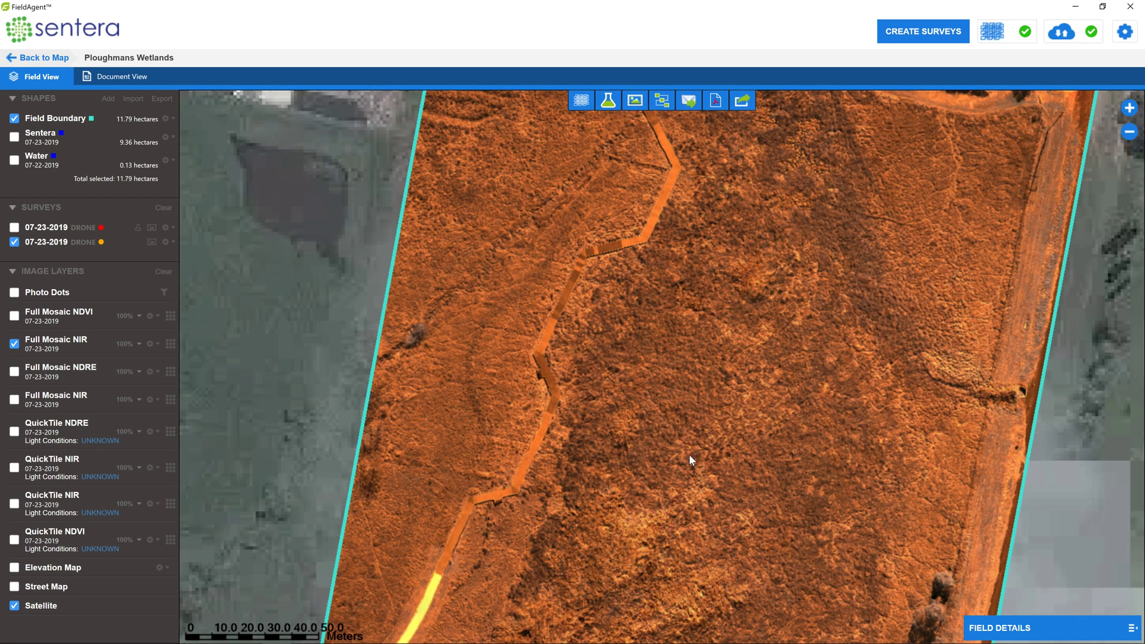
pyautogui.moveTo(688, 453); pyautogui.dragTo(729, 306)
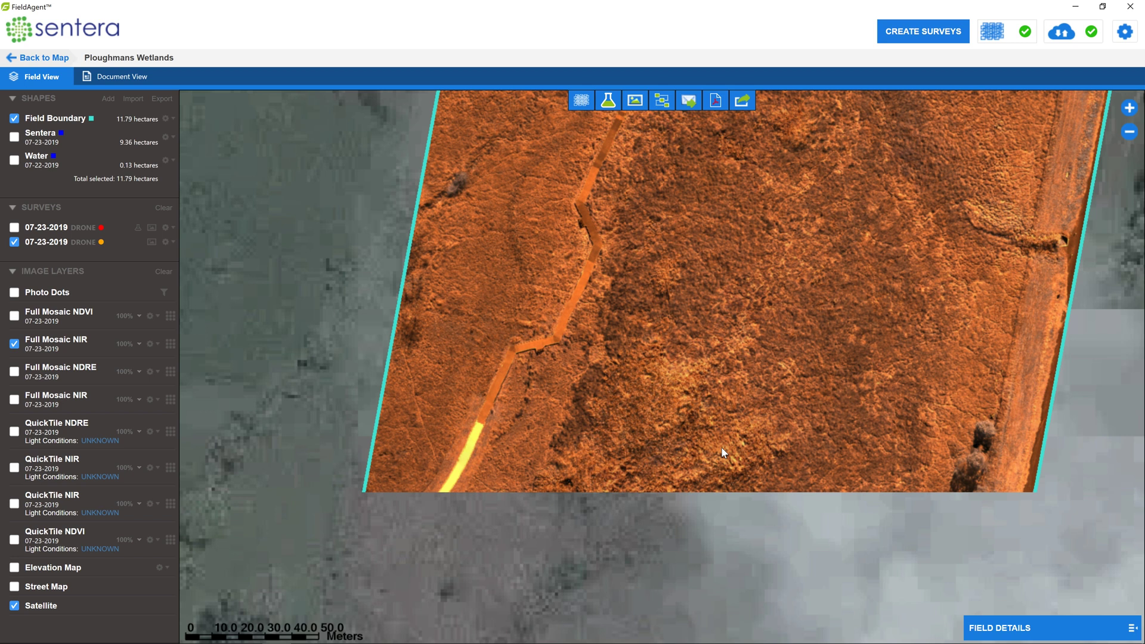
pyautogui.moveTo(701, 520); pyautogui.dragTo(756, 334)
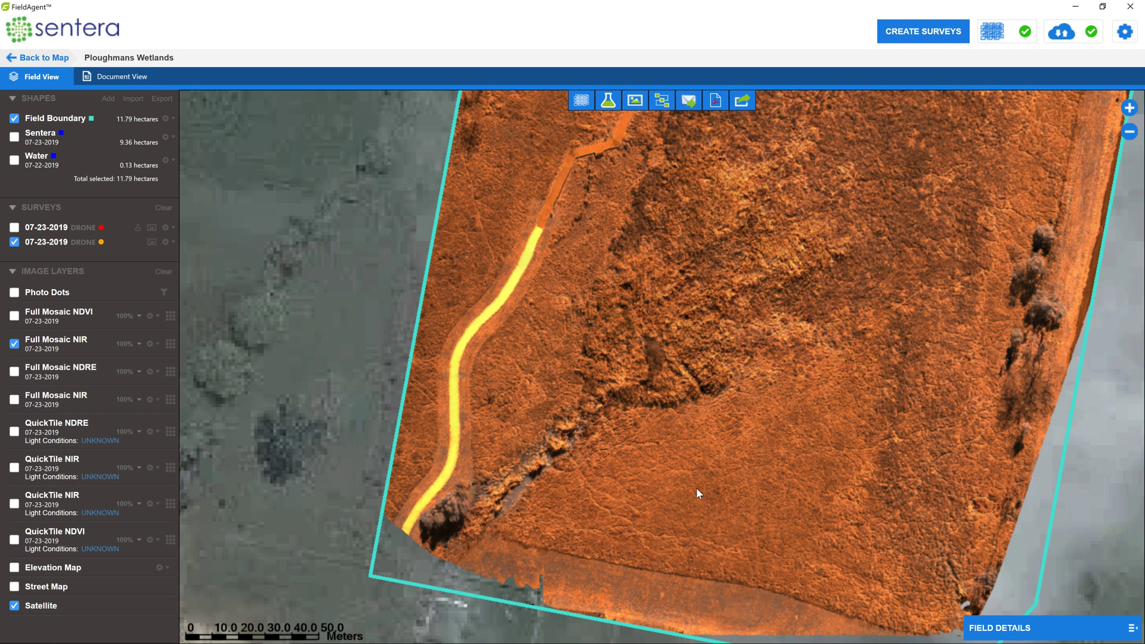
pyautogui.scroll(2, 678, 382)
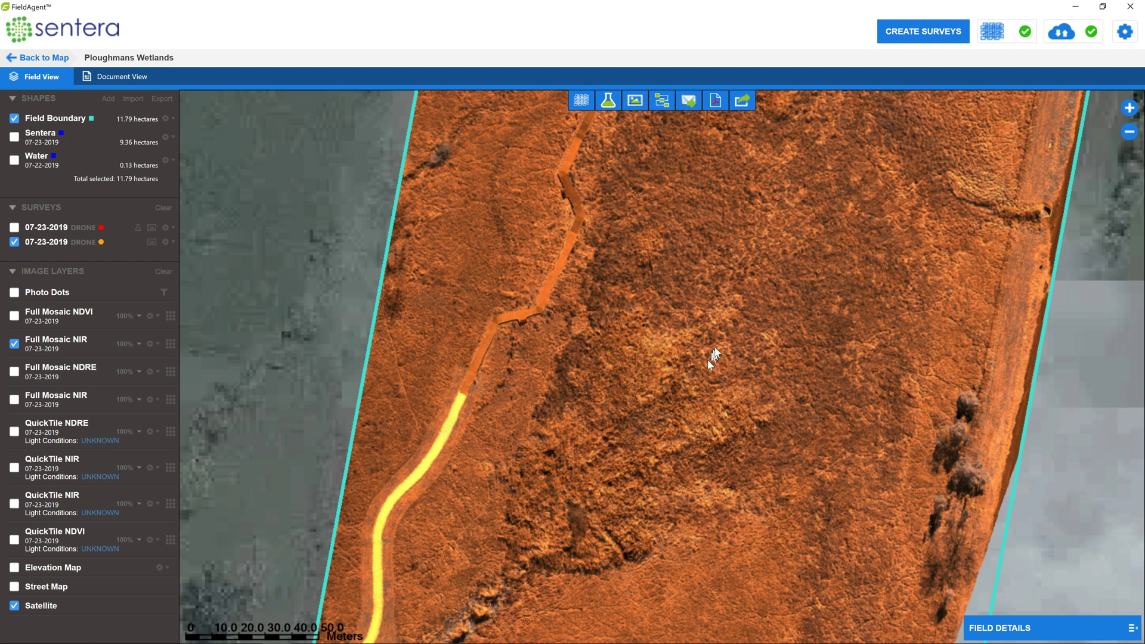
pyautogui.moveTo(700, 391); pyautogui.dragTo(677, 529)
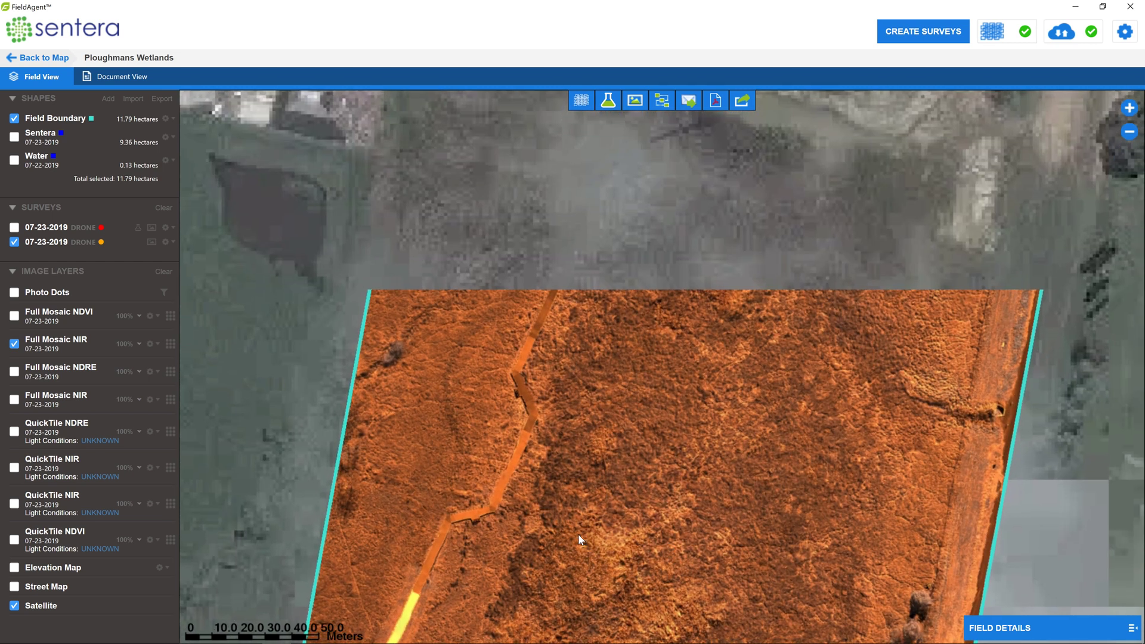
pyautogui.moveTo(735, 262); pyautogui.dragTo(696, 528)
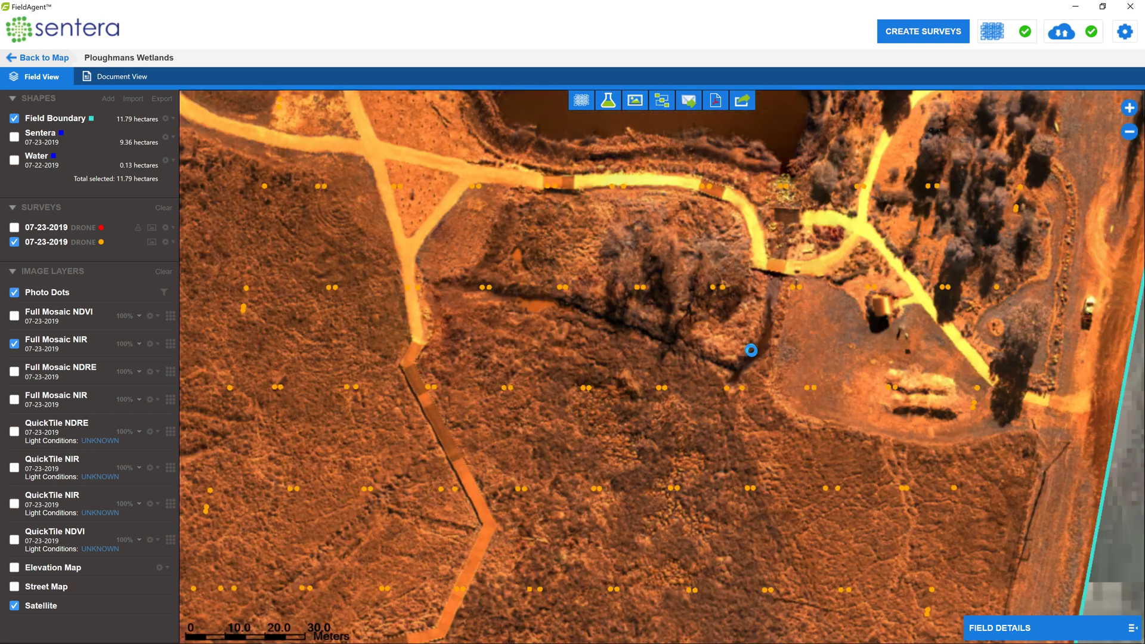
# Step: Open and zoom into the NIR drone photo at a photo dot, then enable Photo Dots
pyautogui.click(754, 357)
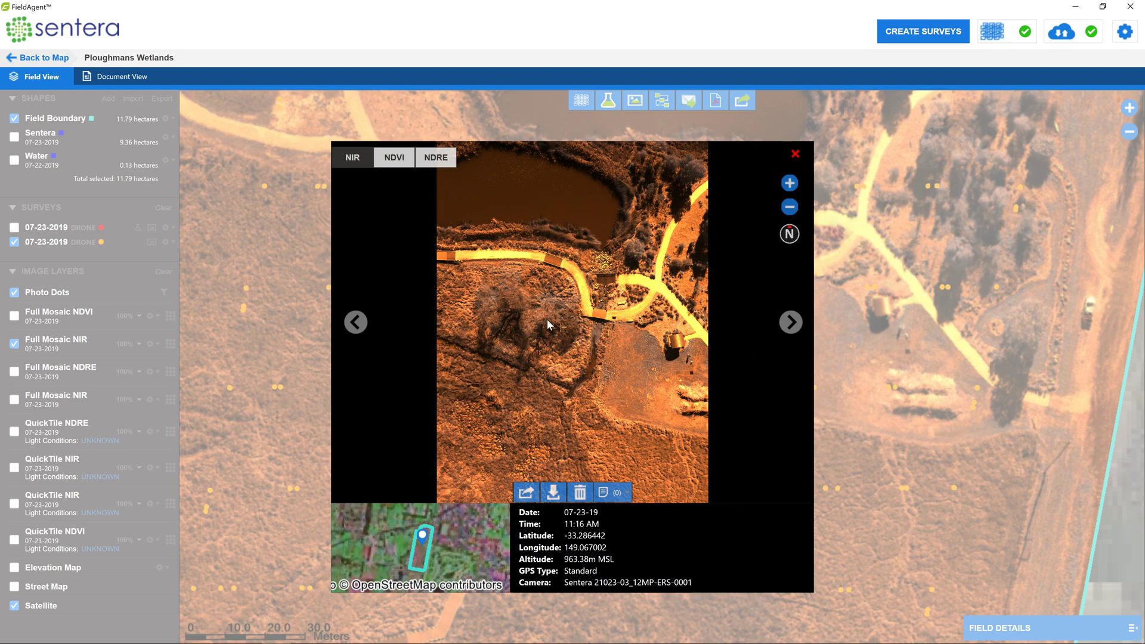
pyautogui.scroll(1, 563, 298)
pyautogui.scroll(2, 563, 300)
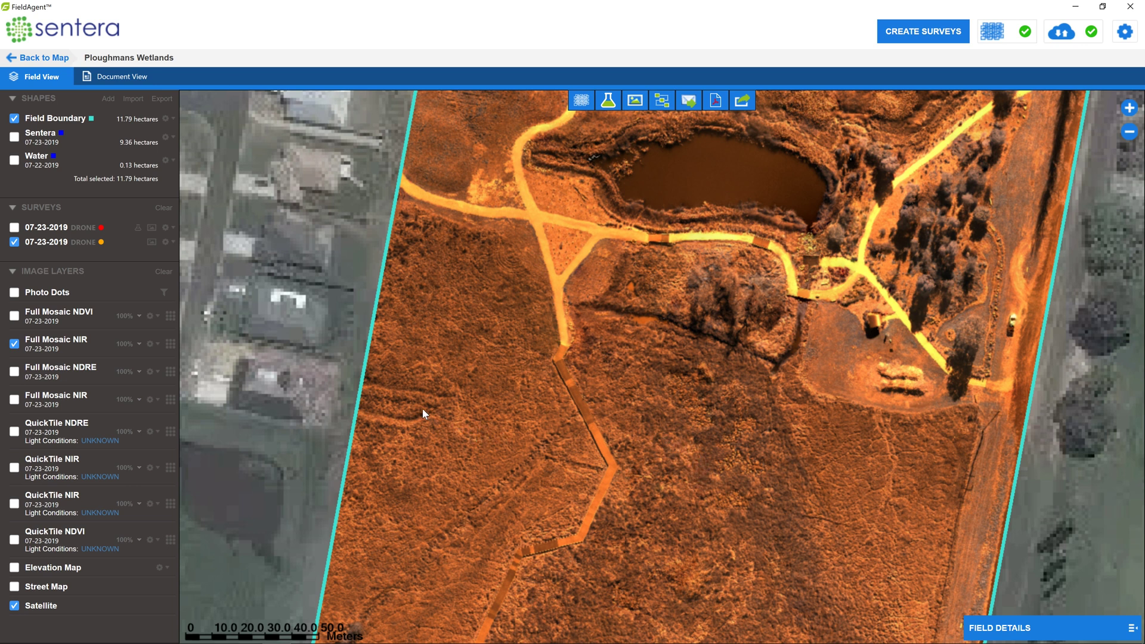
pyautogui.click(14, 292)
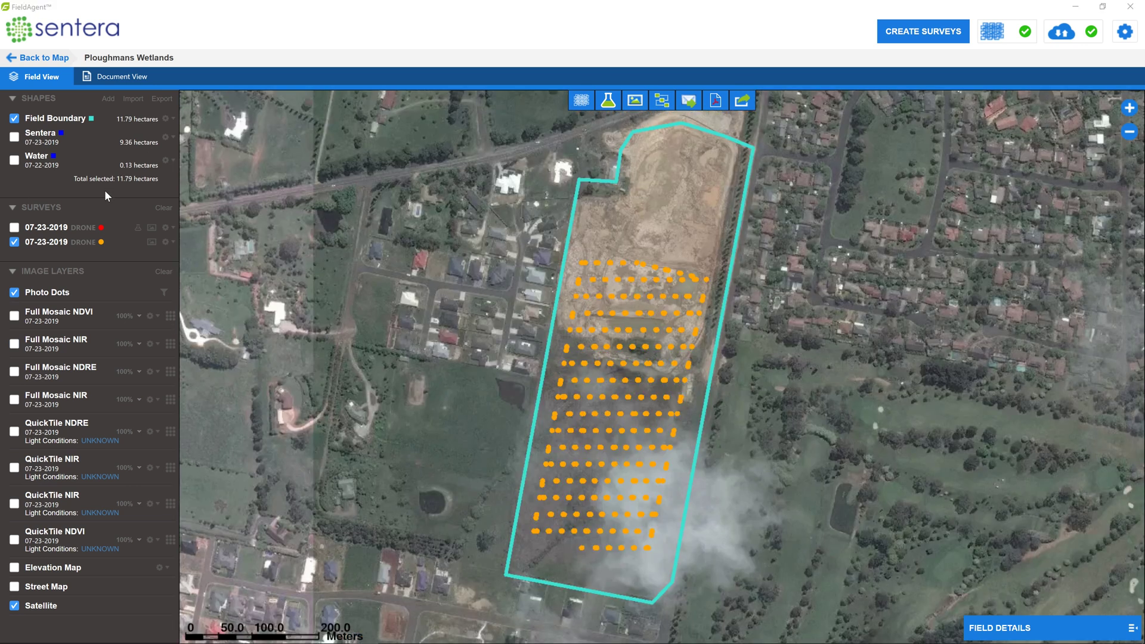
# Step: Show the Full Mosaic NDVI layer and pan up to the field's northern edge
pyautogui.click(14, 316)
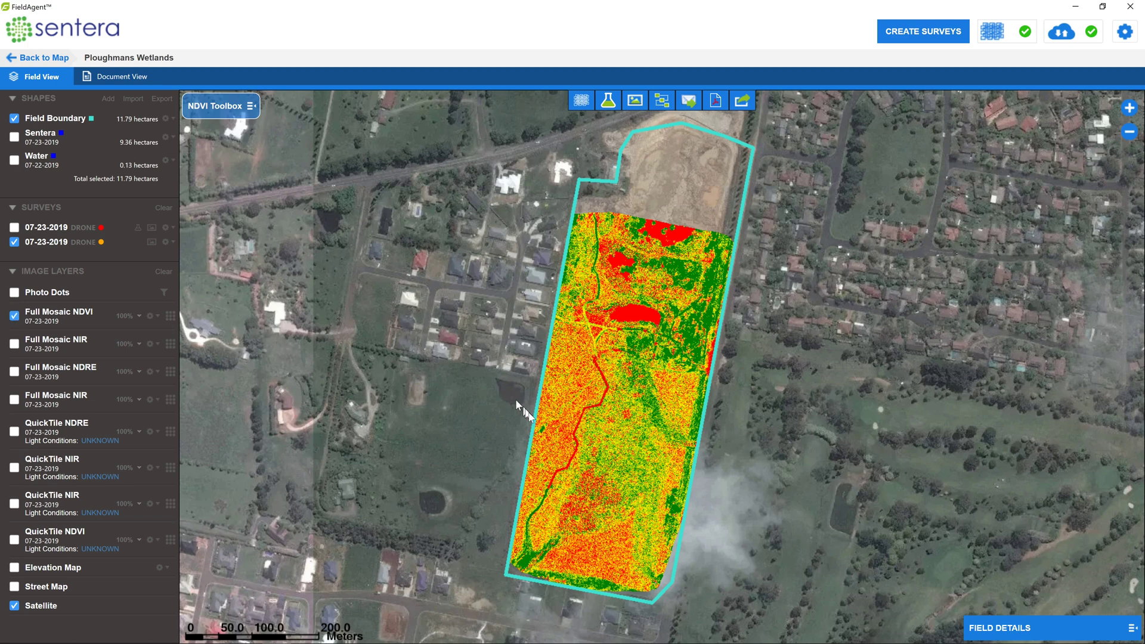
pyautogui.scroll(2, 579, 575)
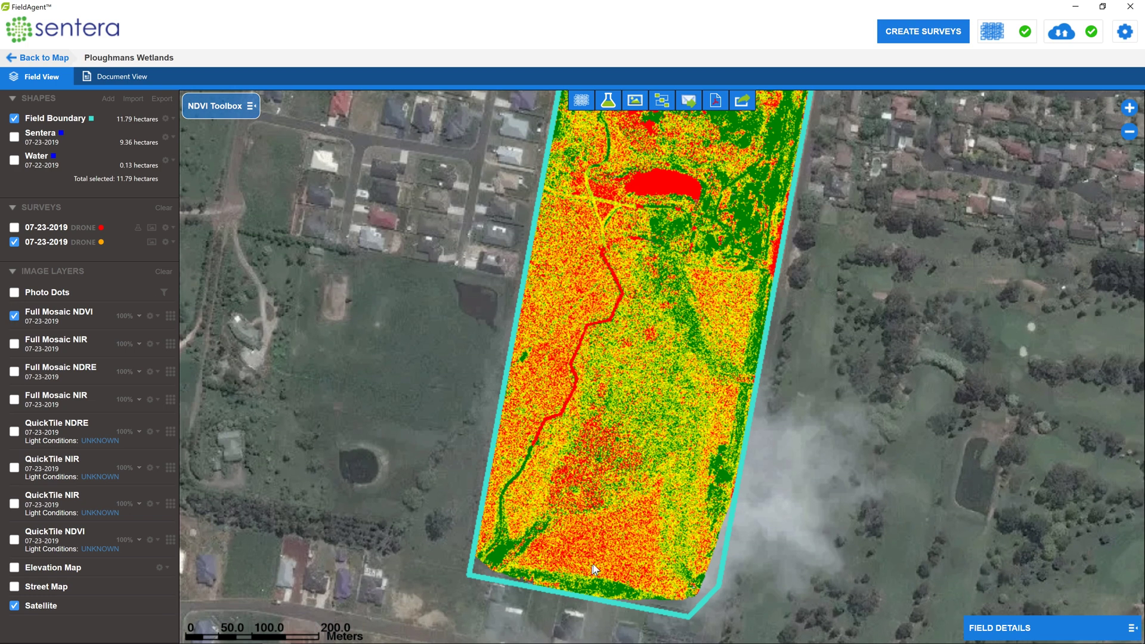
pyautogui.scroll(1, 596, 549)
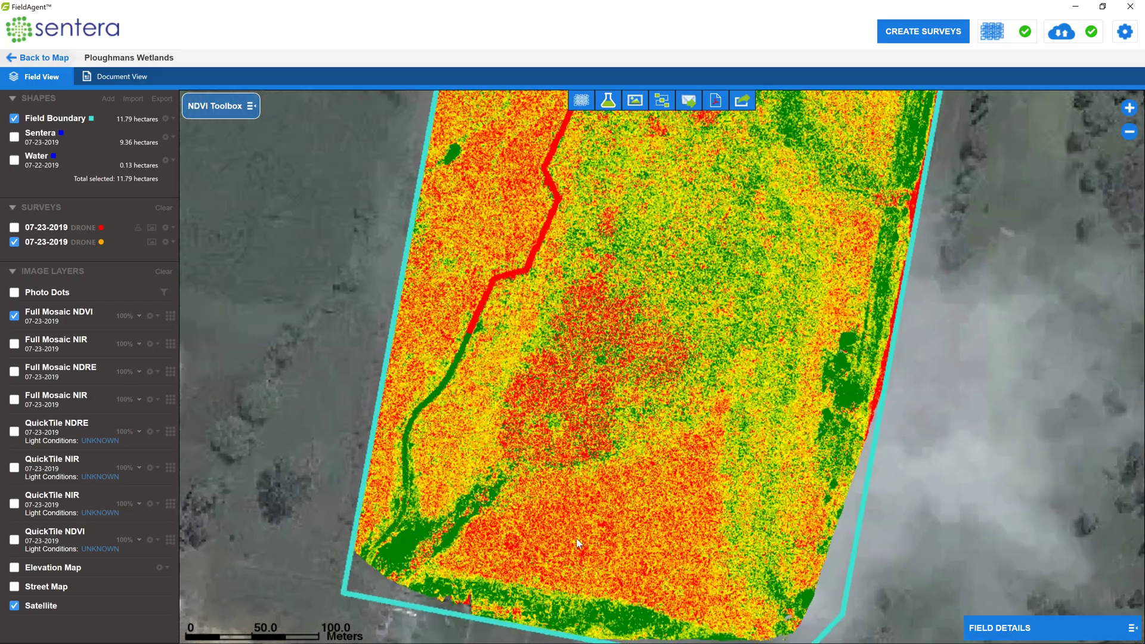
pyautogui.scroll(1, 572, 546)
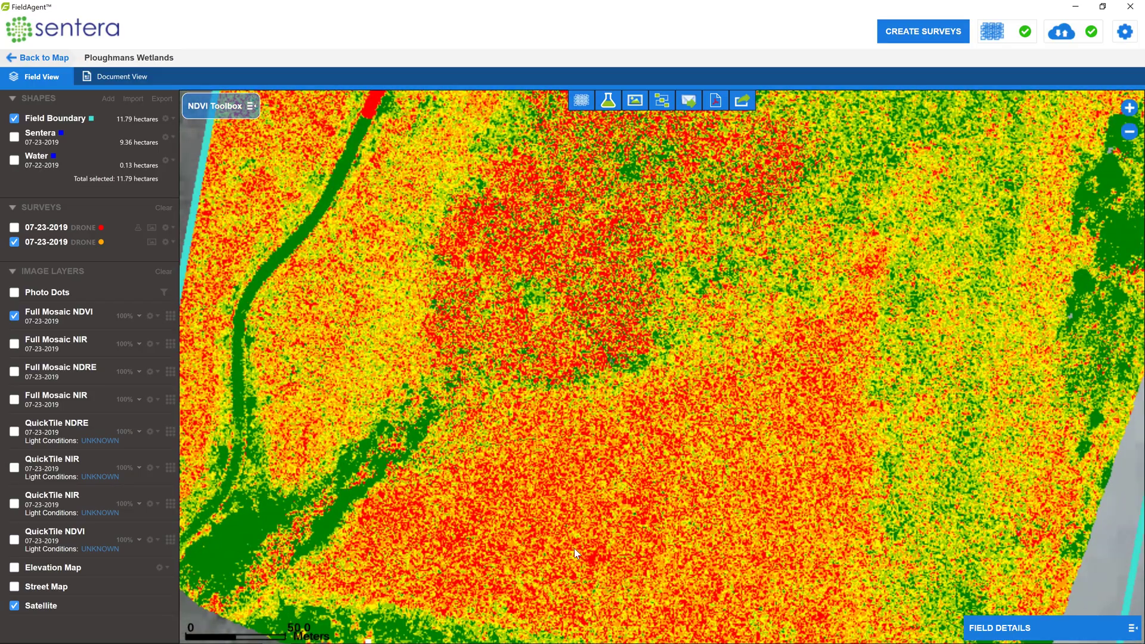
pyautogui.scroll(-1, 574, 549)
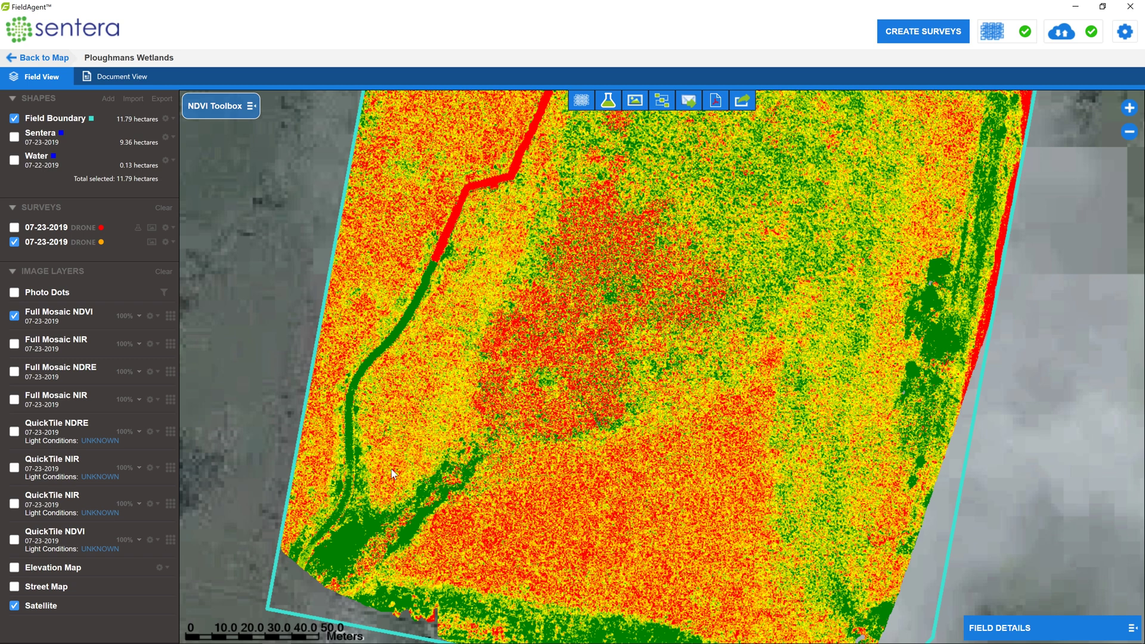
pyautogui.moveTo(661, 336)
pyautogui.mouseDown()
pyautogui.moveTo(663, 435)
pyautogui.moveTo(658, 346)
pyautogui.mouseUp()
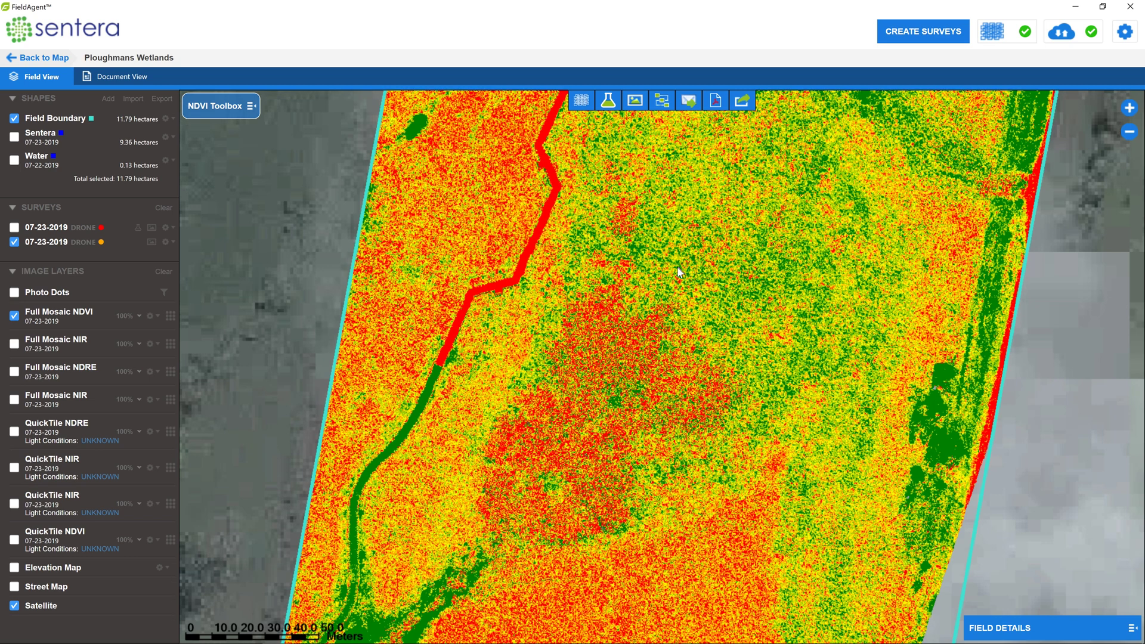
pyautogui.moveTo(677, 267); pyautogui.dragTo(639, 456)
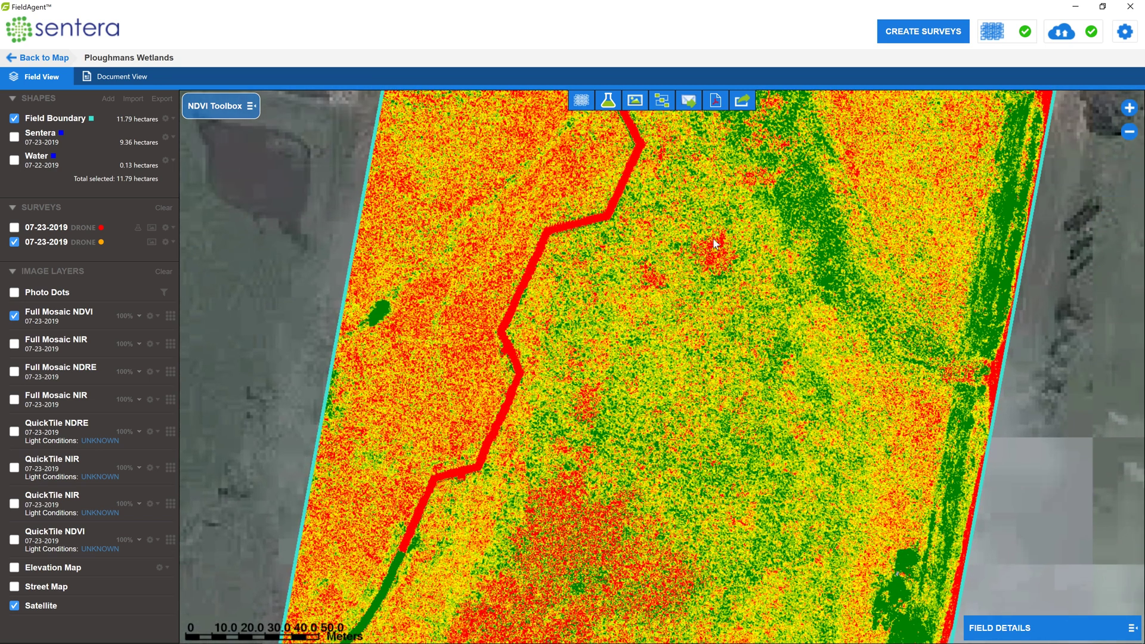
pyautogui.moveTo(715, 243); pyautogui.dragTo(652, 434)
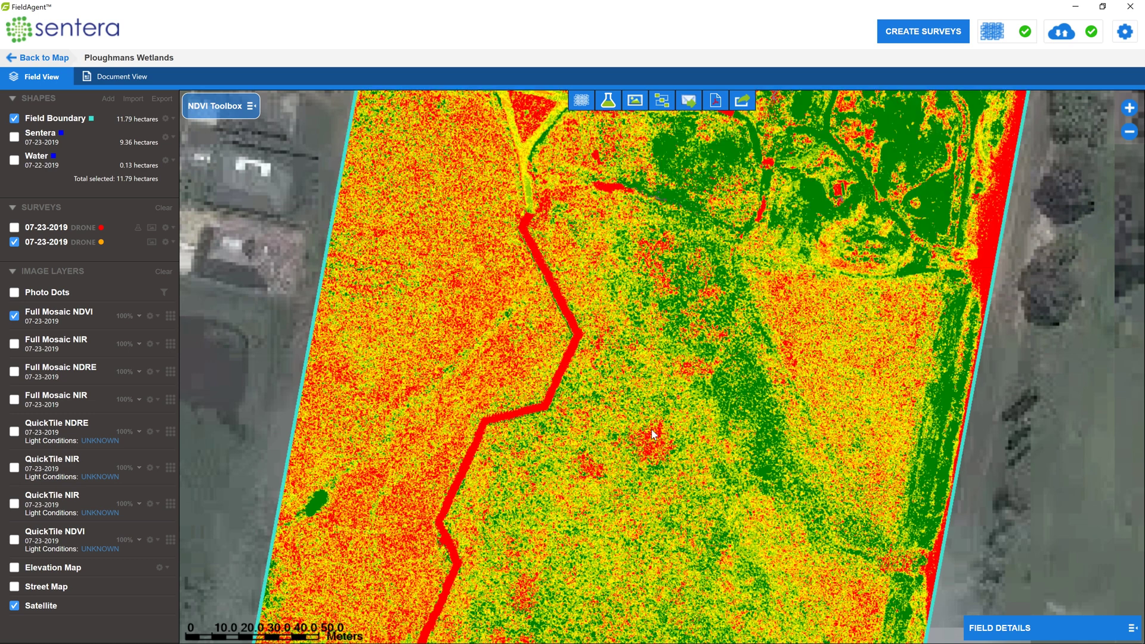
pyautogui.moveTo(686, 343); pyautogui.dragTo(713, 415)
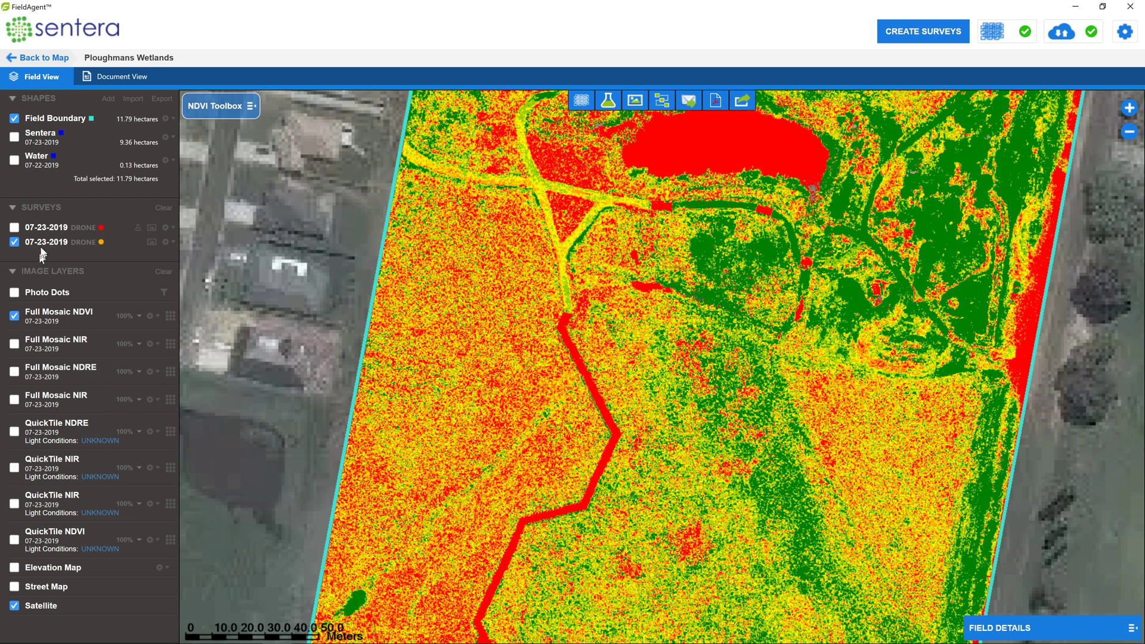
# Step: Toggle Photo Dots on and off, then pan the NDVI mosaic toward the northeast corner
pyautogui.click(14, 293)
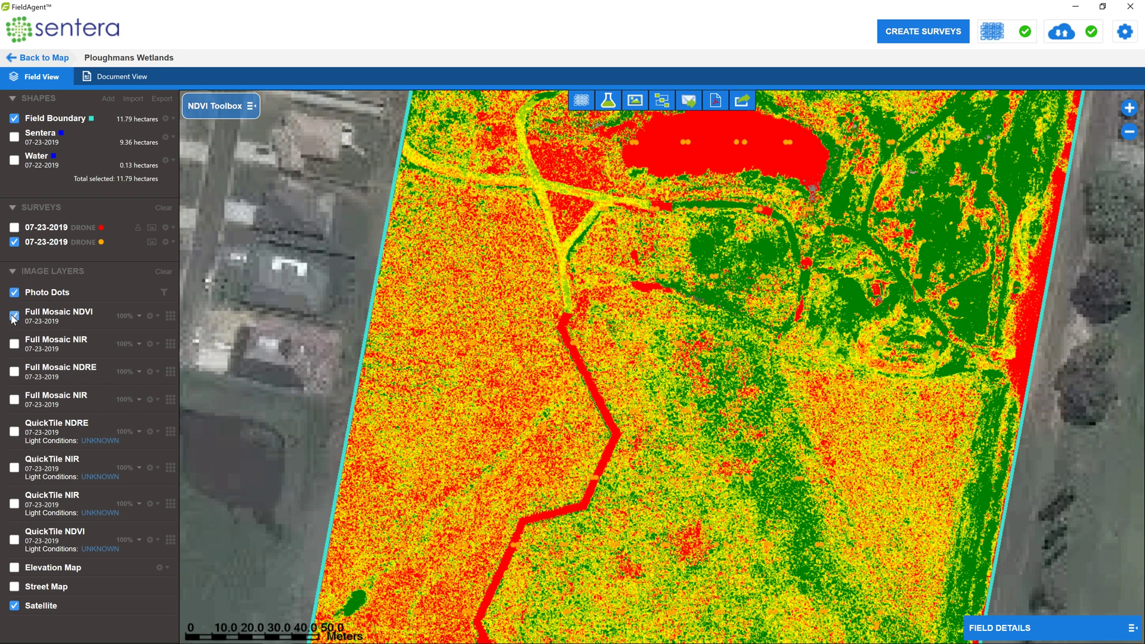
pyautogui.click(612, 291)
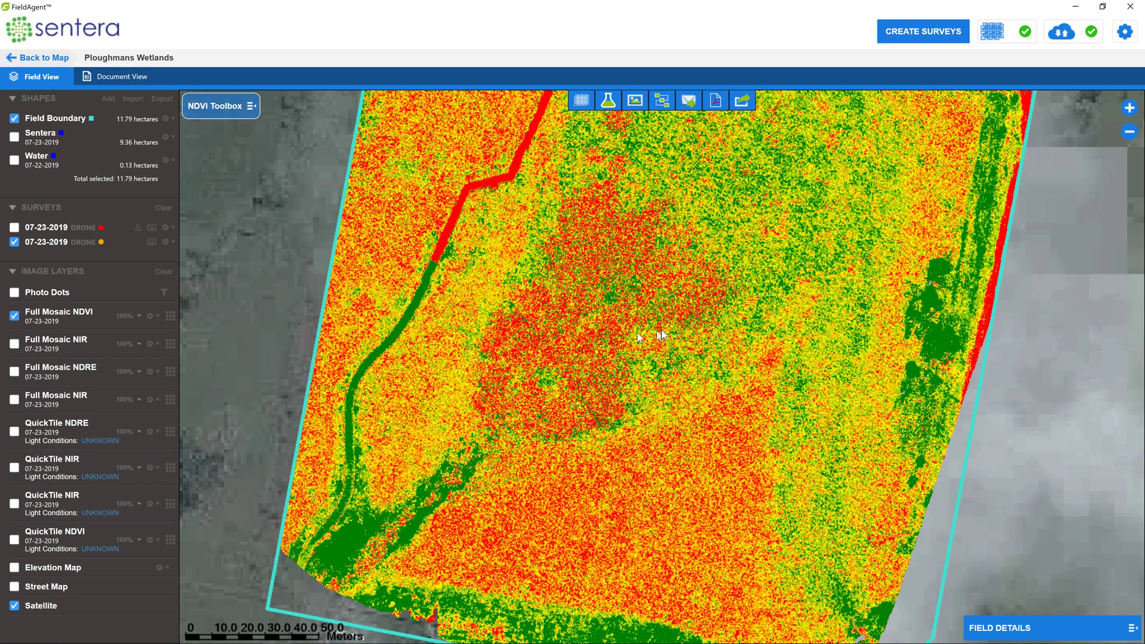
pyautogui.moveTo(664, 353); pyautogui.dragTo(664, 436)
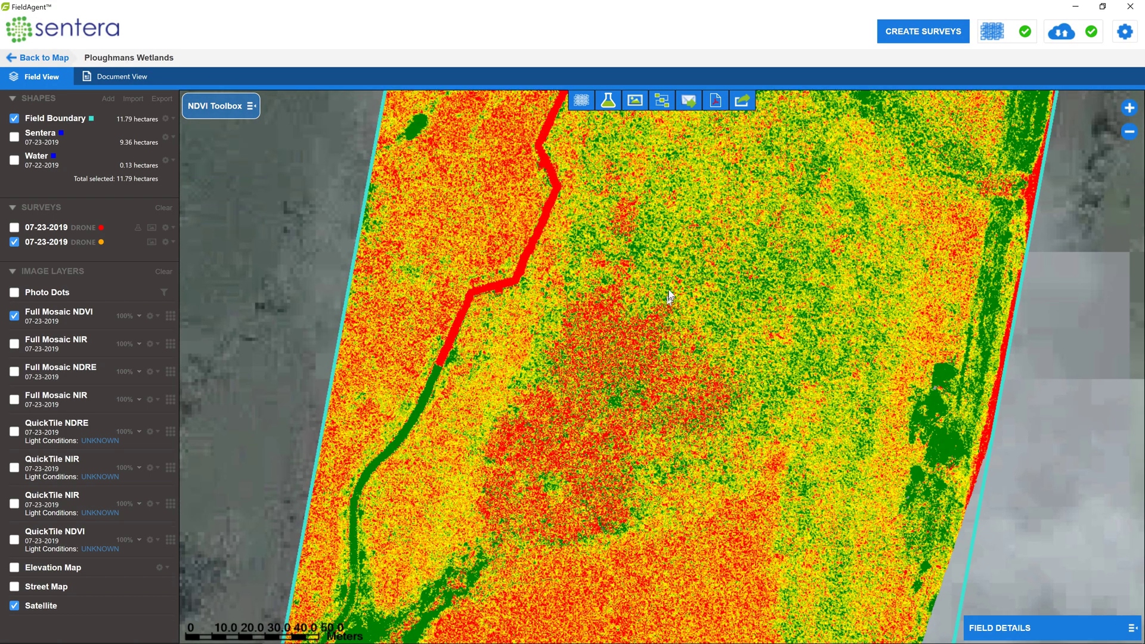
pyautogui.moveTo(669, 296); pyautogui.dragTo(639, 456)
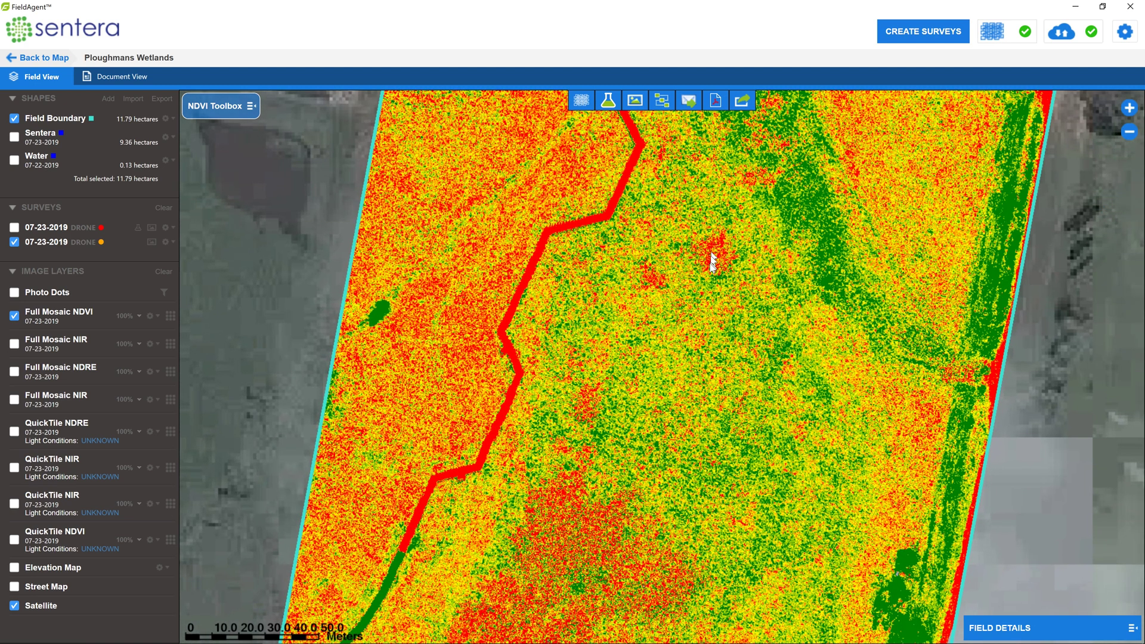
pyautogui.moveTo(713, 258); pyautogui.dragTo(653, 434)
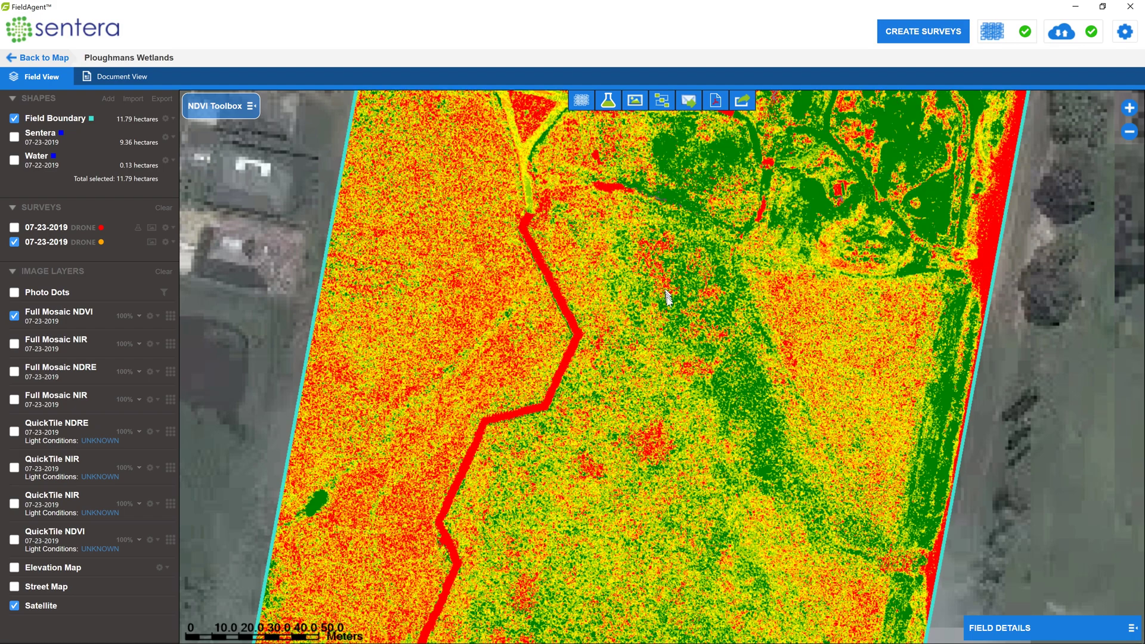
pyautogui.moveTo(667, 297); pyautogui.dragTo(707, 411)
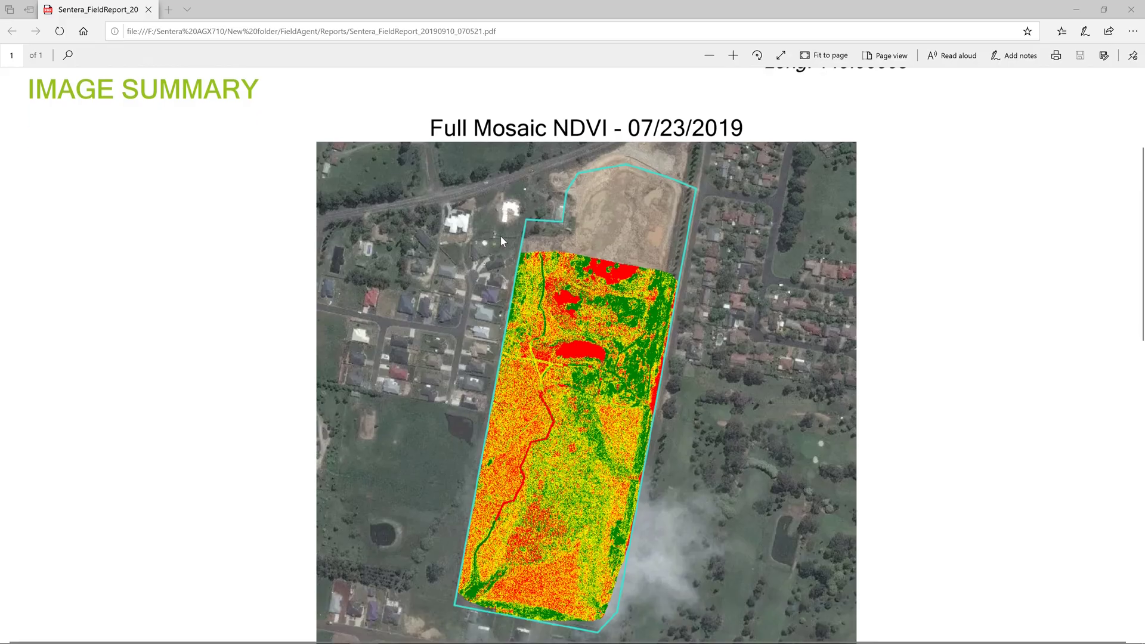
# Step: Scroll the field report down to the NDVI Legend table and the Wetlands note
pyautogui.scroll(-2, 500, 240)
pyautogui.scroll(-3, 501, 240)
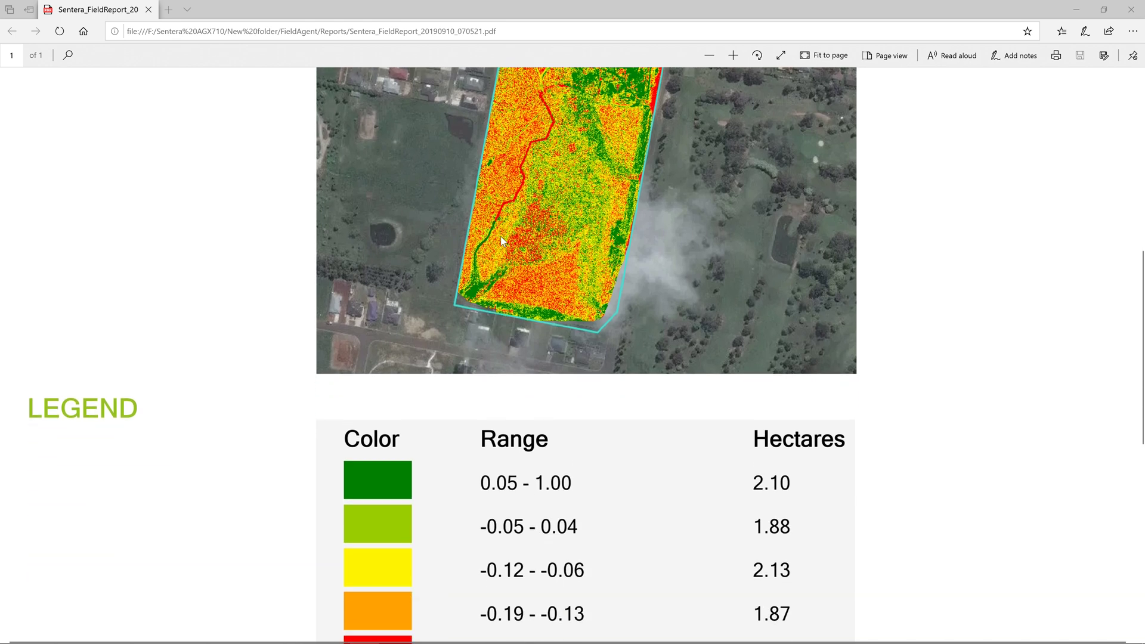
pyautogui.scroll(-3, 501, 240)
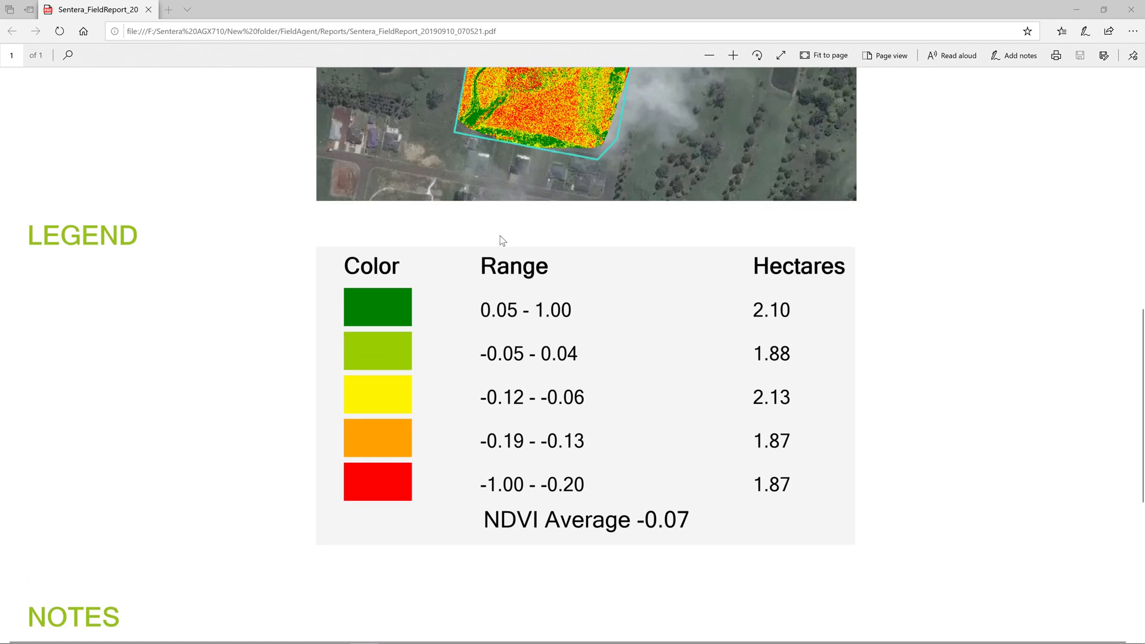
pyautogui.scroll(-2, 501, 240)
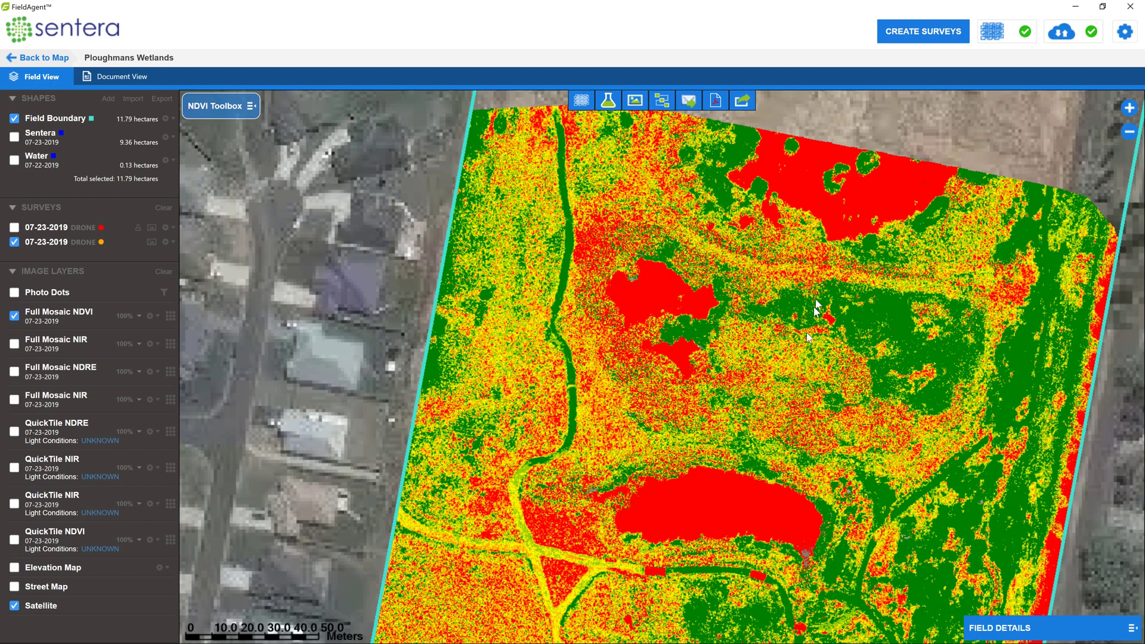
# Step: Pan across the NDVI mosaic toward the southern part of the field
pyautogui.moveTo(722, 446); pyautogui.dragTo(761, 241)
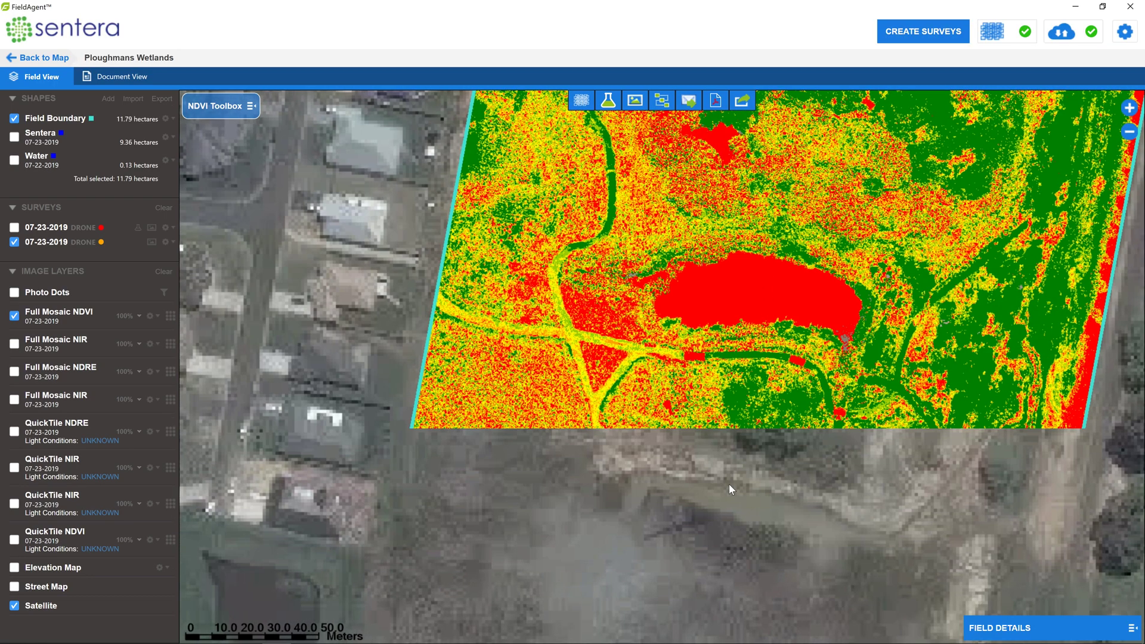
pyautogui.moveTo(704, 446); pyautogui.dragTo(700, 288)
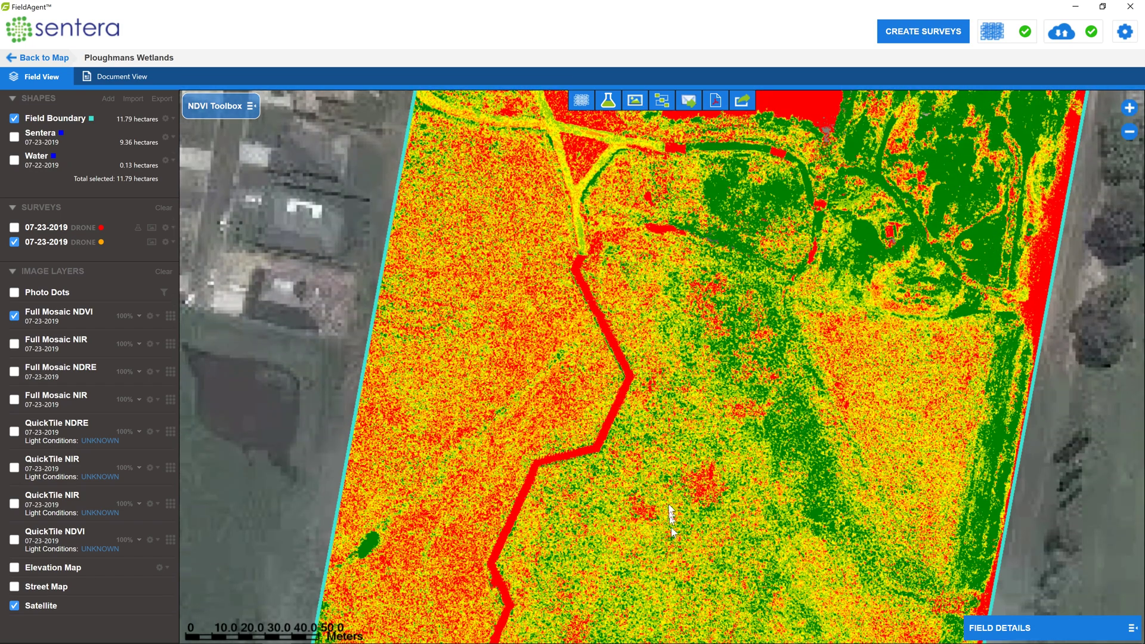
pyautogui.moveTo(671, 518); pyautogui.dragTo(680, 316)
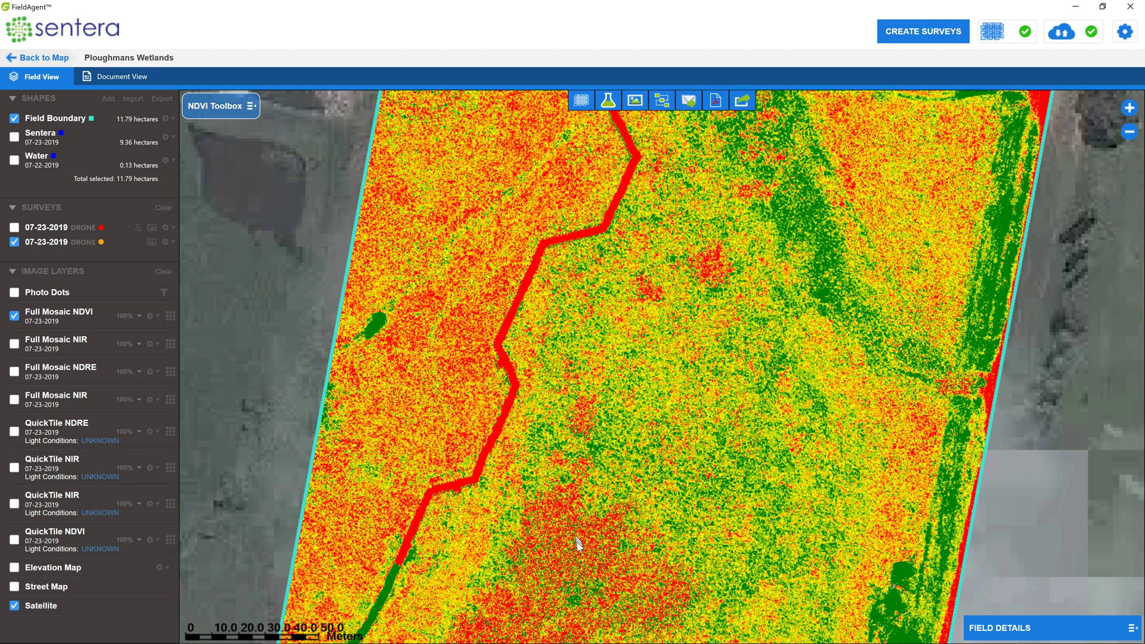
pyautogui.moveTo(591, 471); pyautogui.dragTo(605, 378)
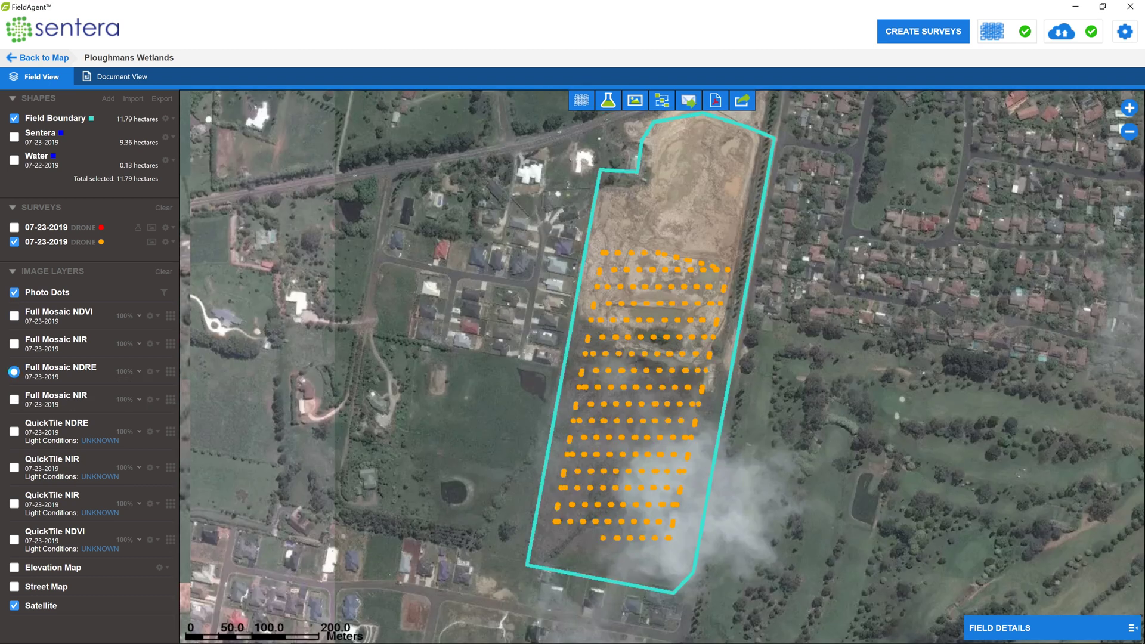
# Step: Display the Full Mosaic NDRE layer and zoom into the central red pond area
pyautogui.click(13, 371)
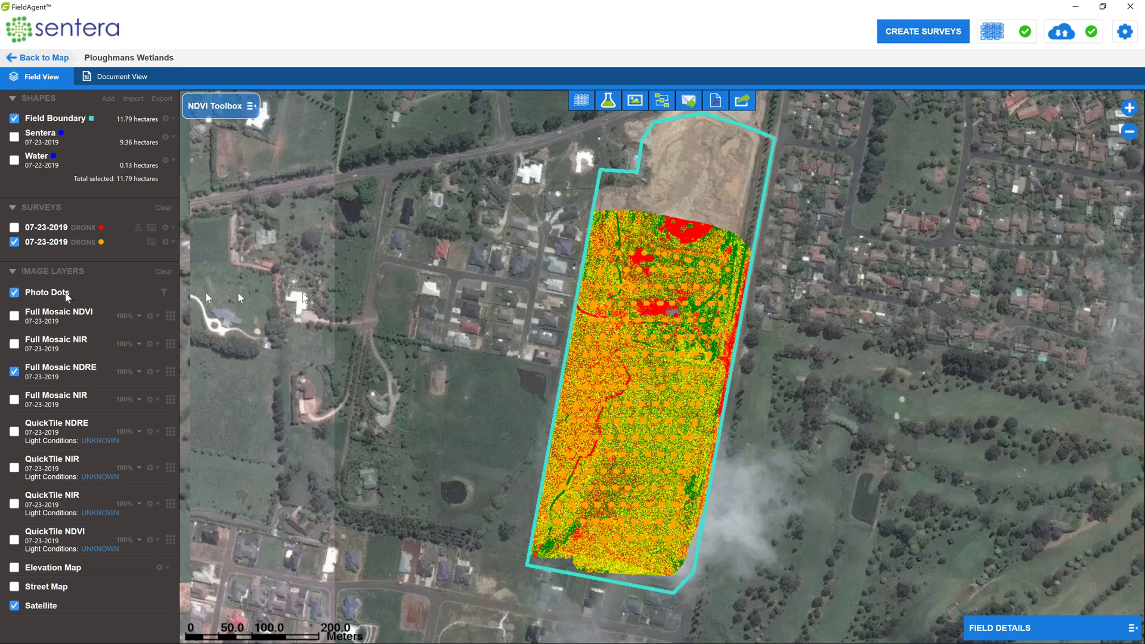
pyautogui.scroll(2, 625, 287)
pyautogui.scroll(1, 650, 285)
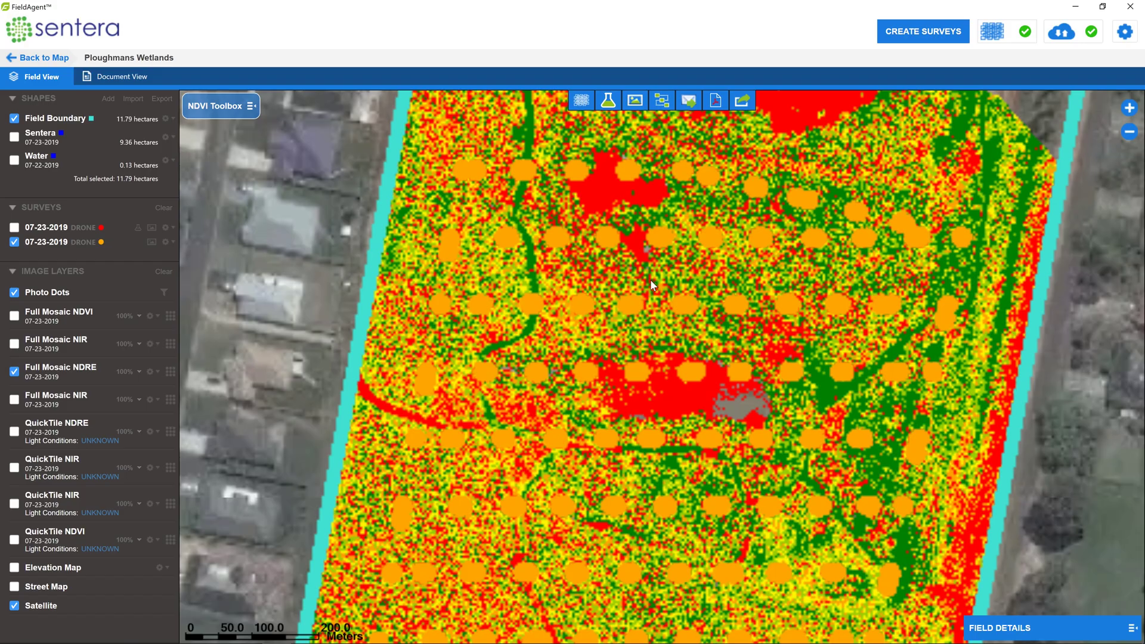
pyautogui.scroll(3, 667, 313)
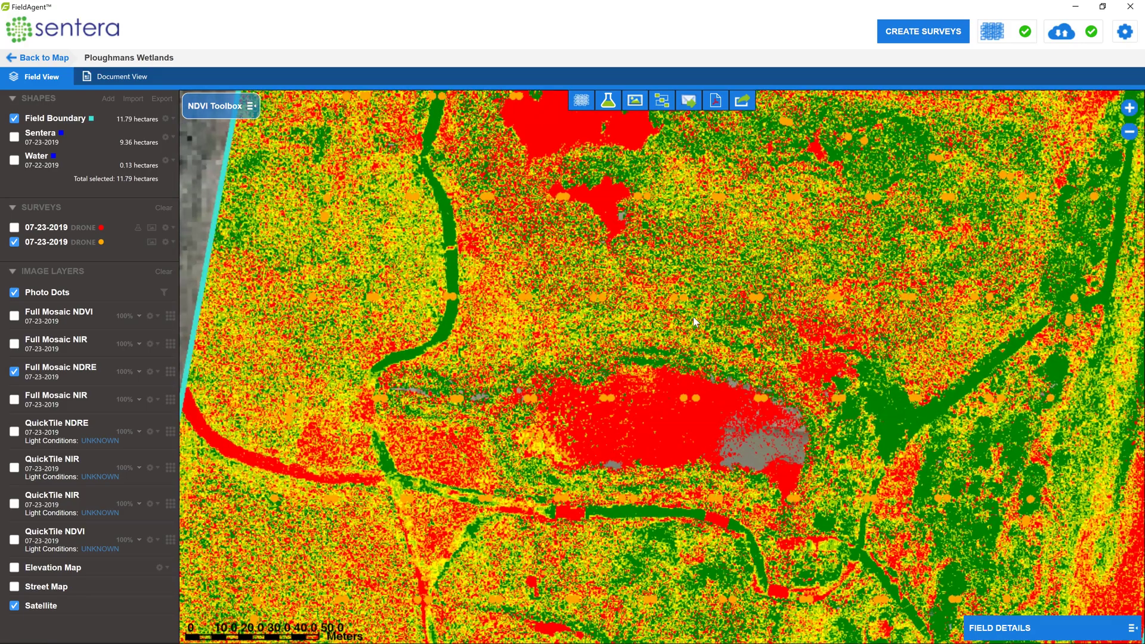
pyautogui.scroll(1, 693, 323)
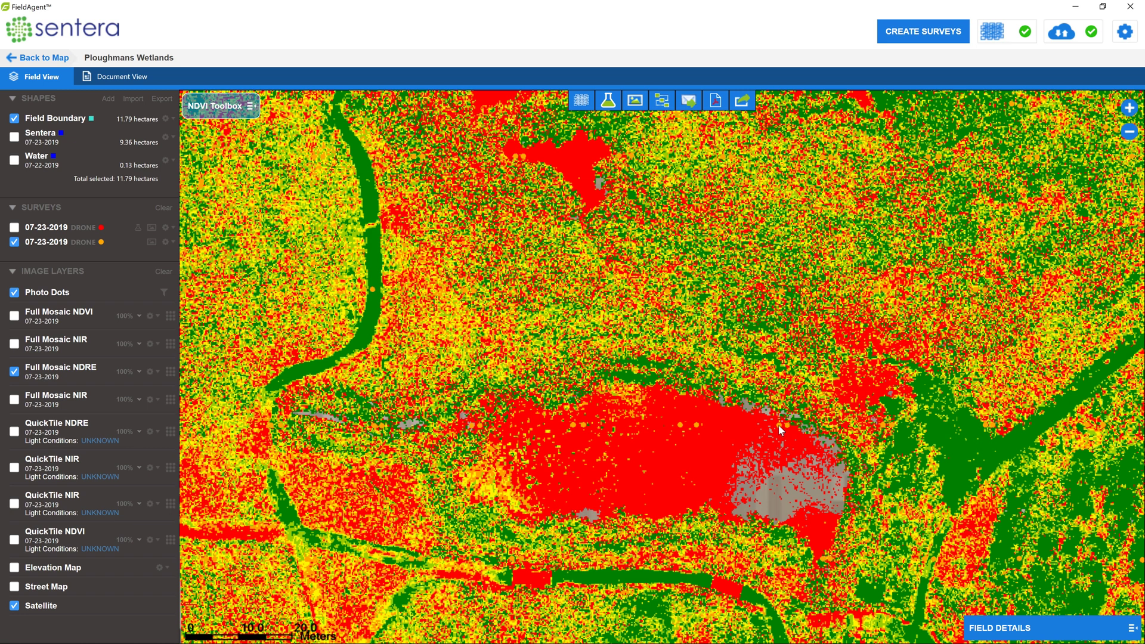
# Step: Open the drone photo at a dot there and view it rendered as NDRE
pyautogui.click(704, 428)
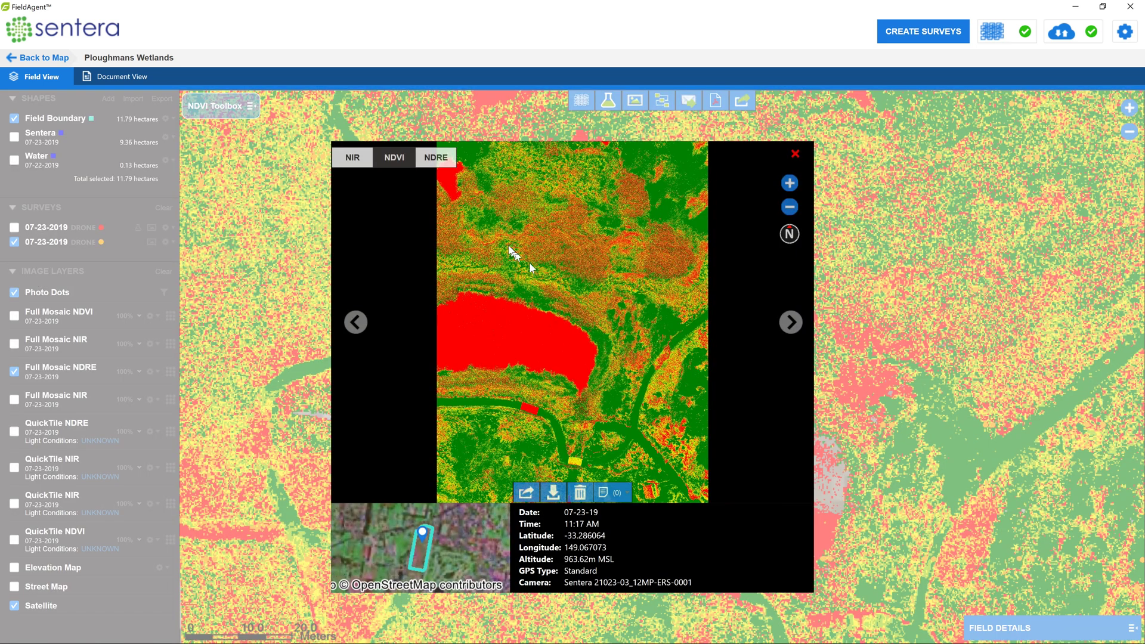
pyautogui.click(438, 166)
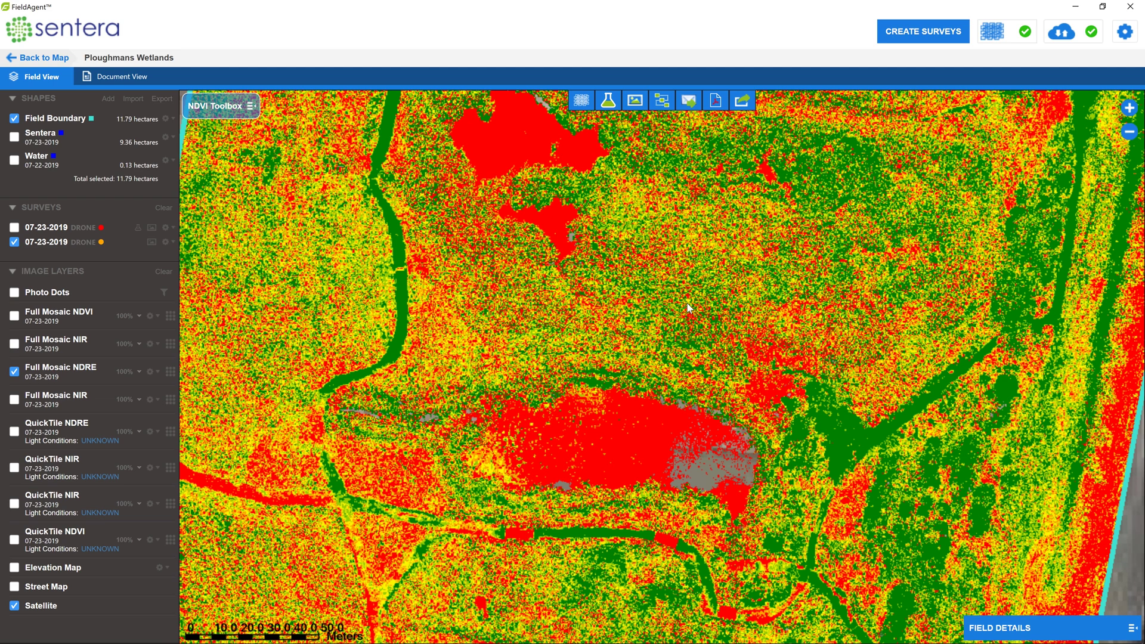
pyautogui.scroll(-1, 687, 307)
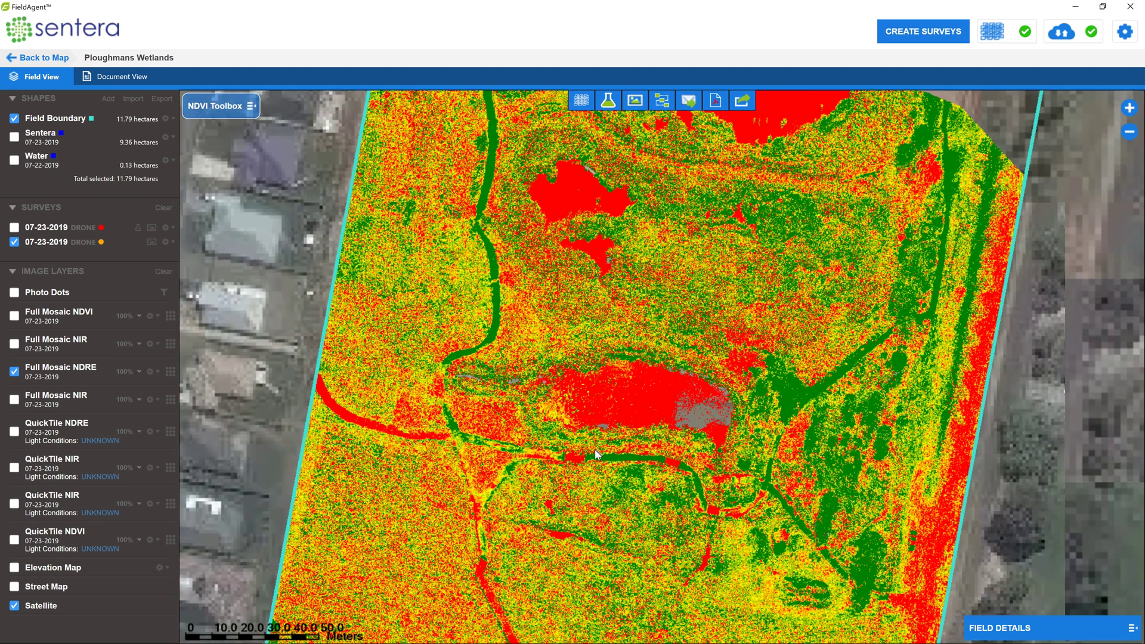
# Step: Pan south across the NDRE mosaic into the field's lower half
pyautogui.moveTo(589, 472); pyautogui.dragTo(646, 362)
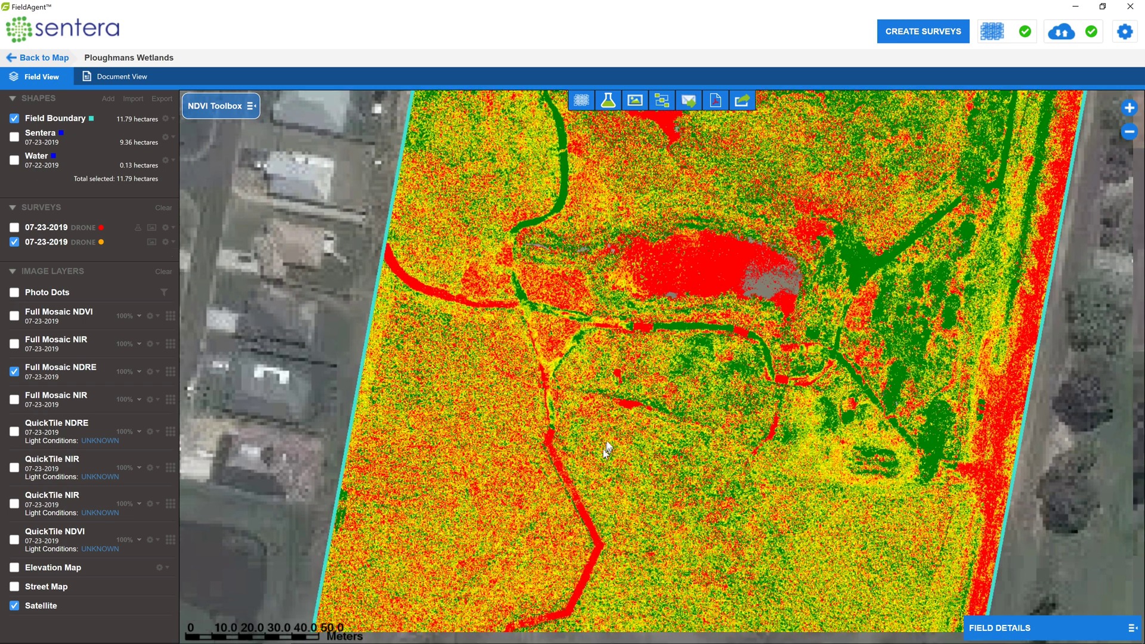
pyautogui.moveTo(607, 447); pyautogui.dragTo(635, 378)
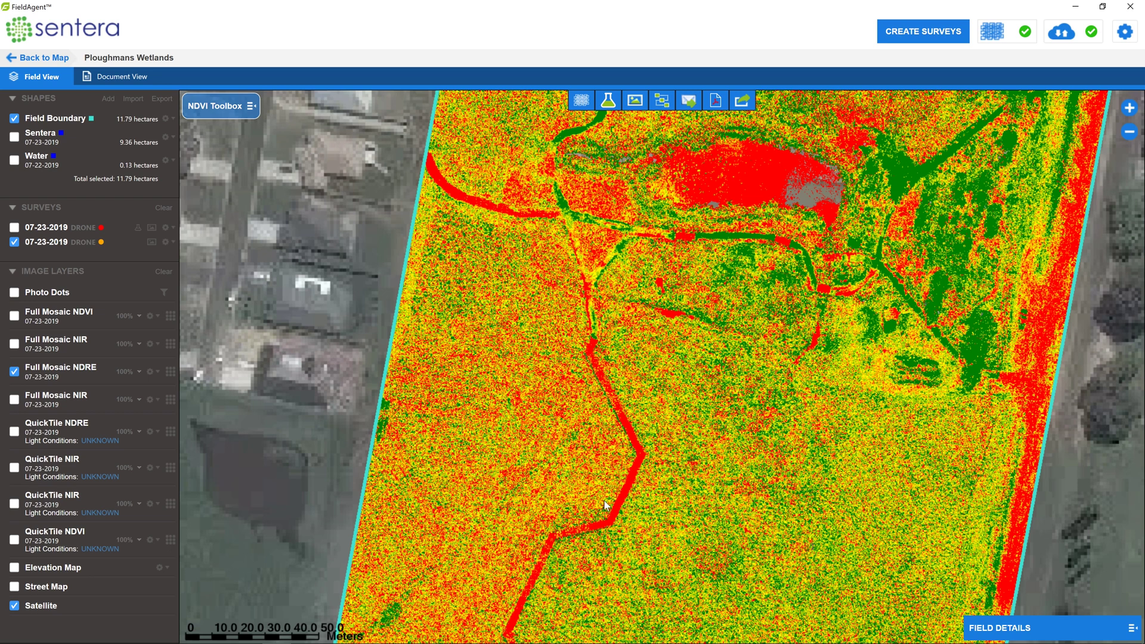
pyautogui.moveTo(605, 505); pyautogui.dragTo(622, 404)
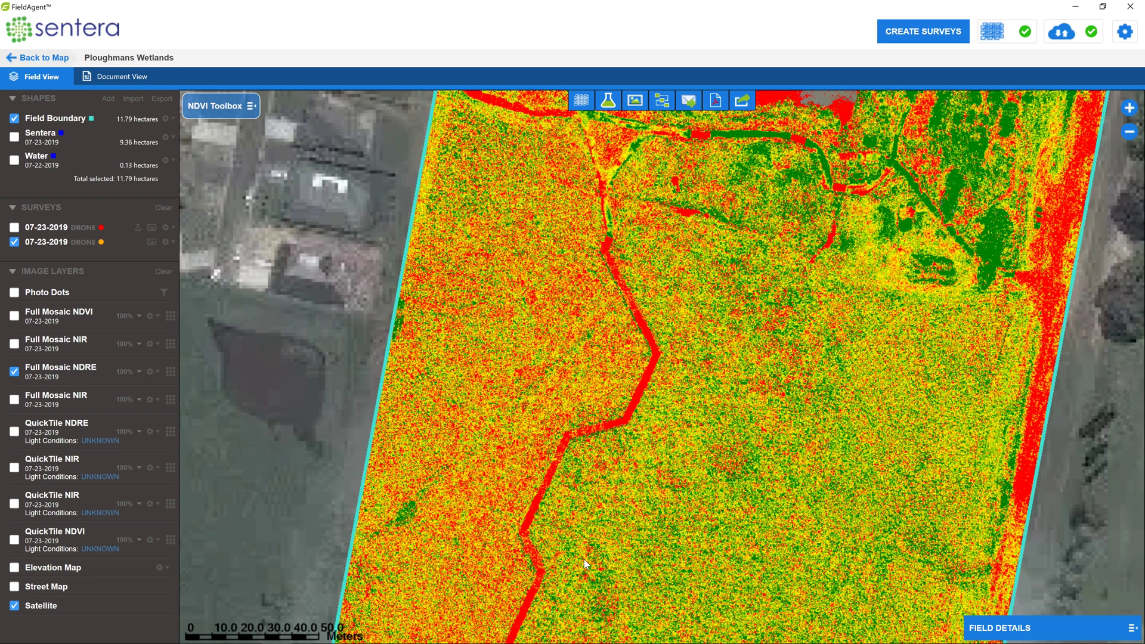
pyautogui.moveTo(584, 559); pyautogui.dragTo(591, 414)
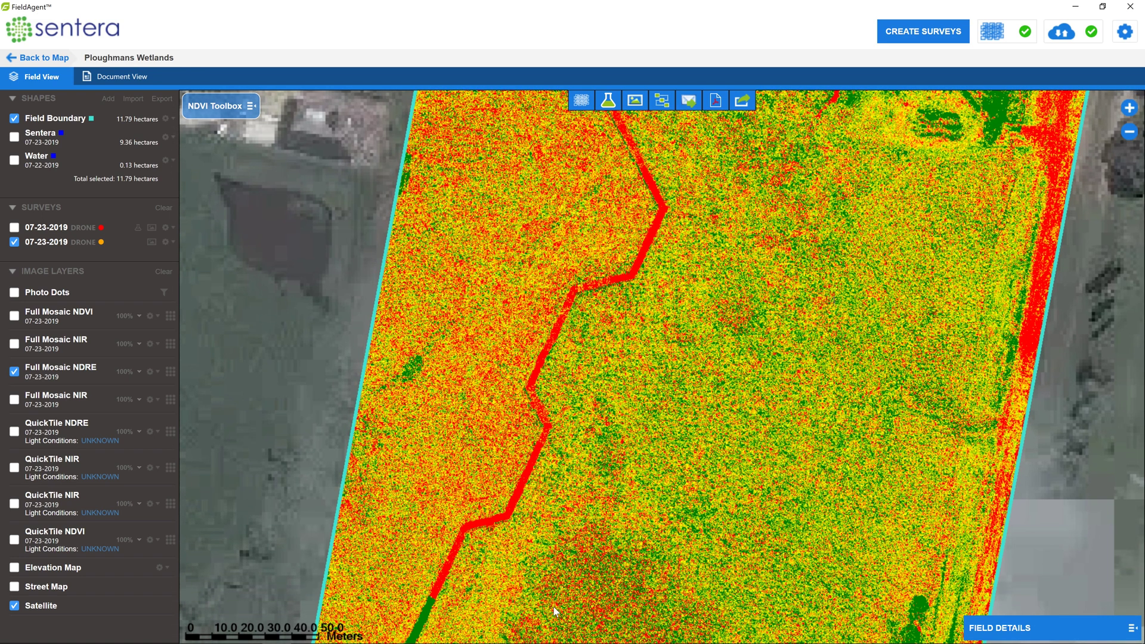
pyautogui.moveTo(554, 605); pyautogui.dragTo(600, 466)
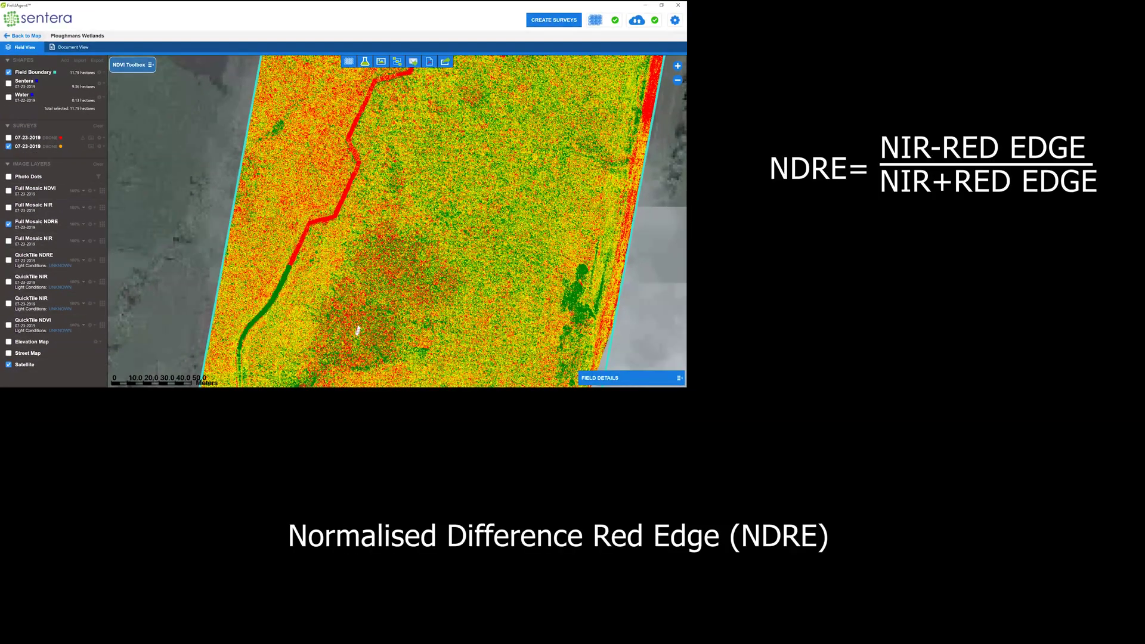
# Step: Bring the NDRE mosaic's bottom edge into view against the satellite imagery
pyautogui.moveTo(591, 532); pyautogui.dragTo(606, 508)
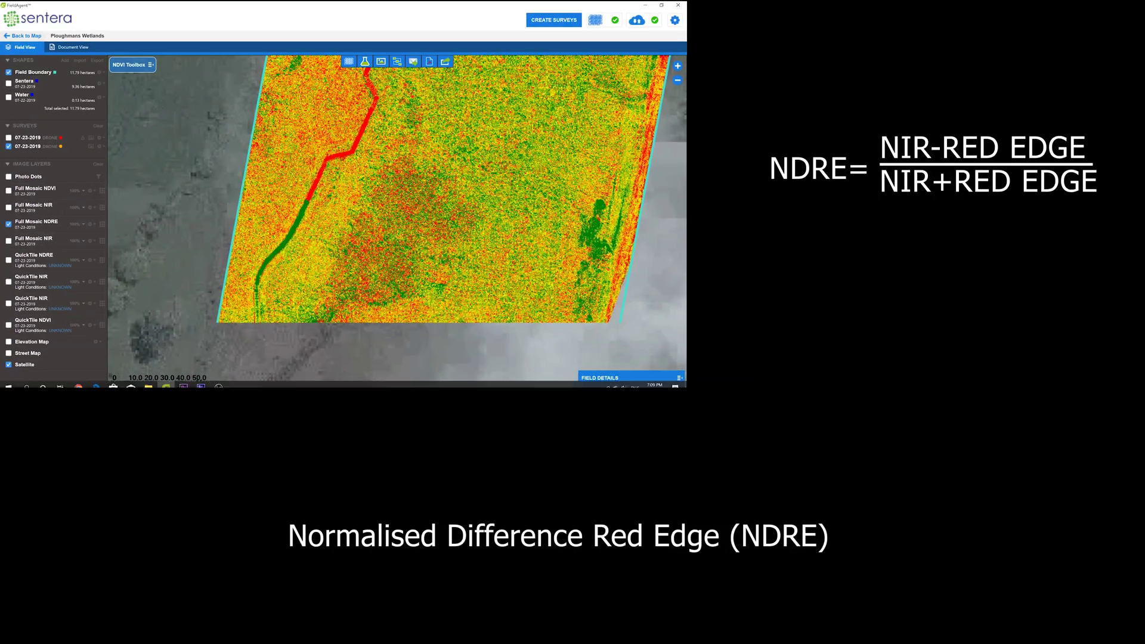
pyautogui.moveTo(367, 308); pyautogui.dragTo(380, 257)
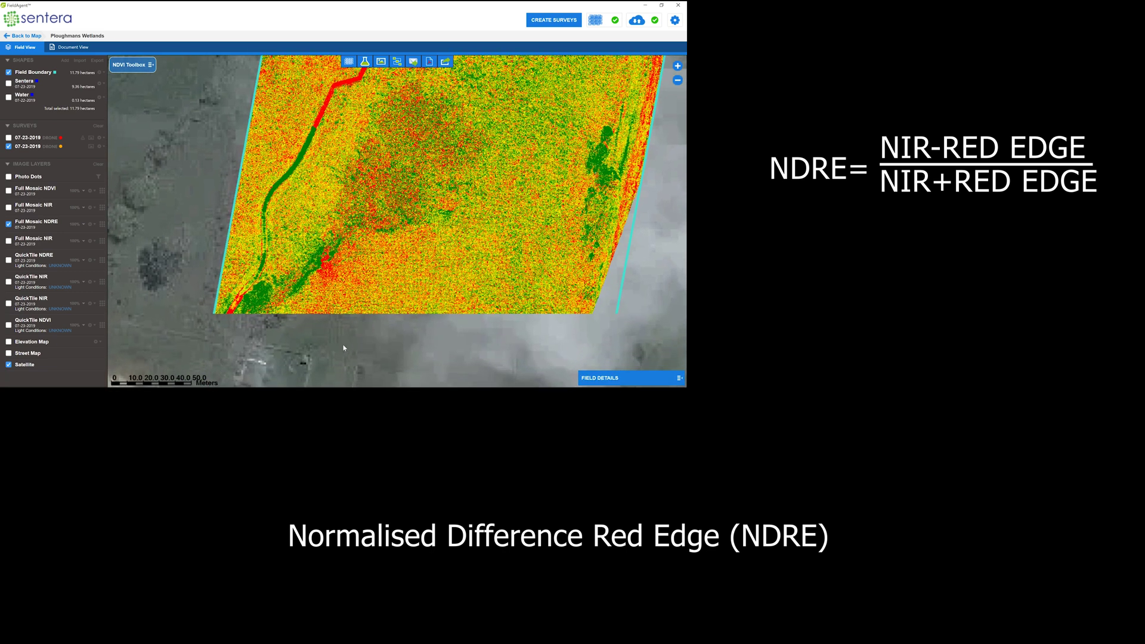
pyautogui.moveTo(362, 338); pyautogui.dragTo(366, 357)
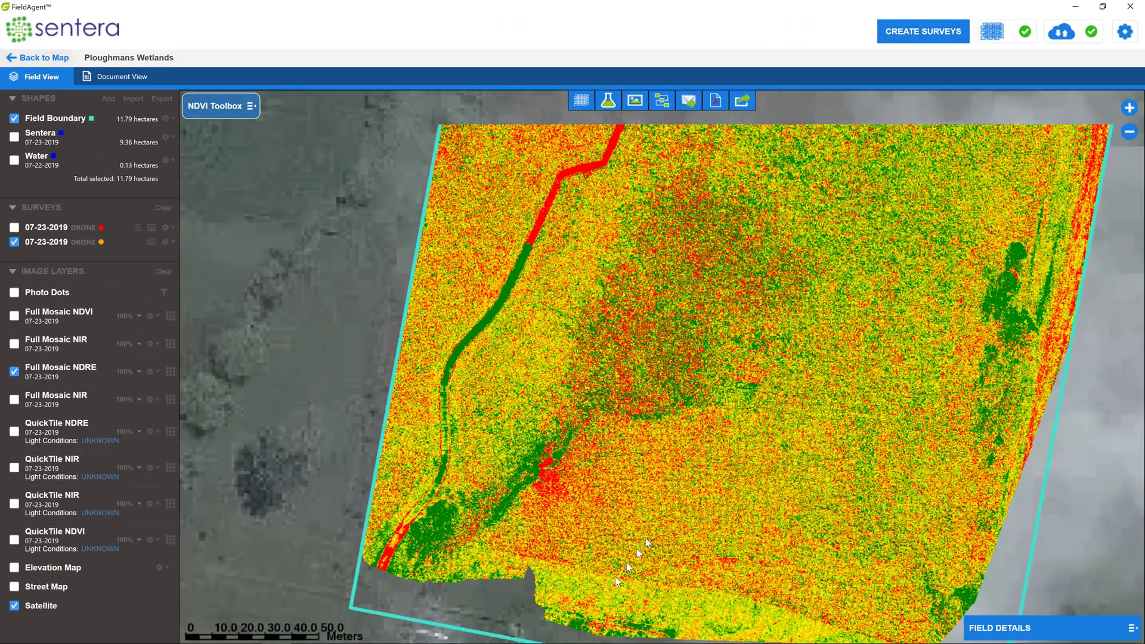
# Step: Recentre on the field's middle and zoom into the NDRE mosaic around the red path
pyautogui.moveTo(565, 279); pyautogui.dragTo(550, 313)
pyautogui.moveTo(729, 416); pyautogui.dragTo(708, 467)
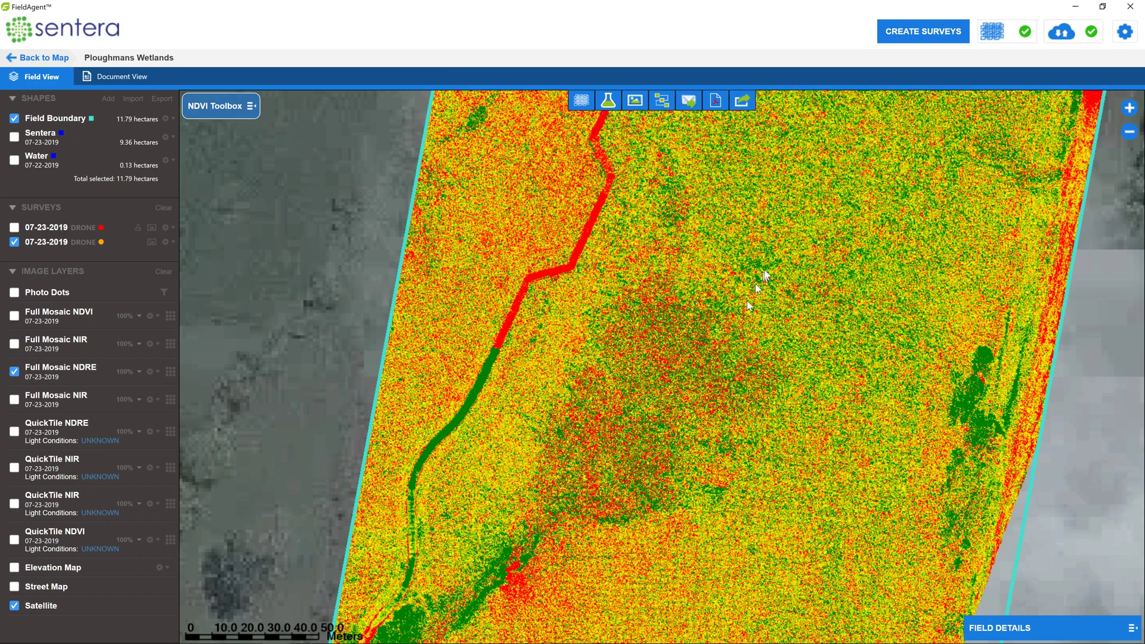
pyautogui.moveTo(760, 289); pyautogui.dragTo(746, 370)
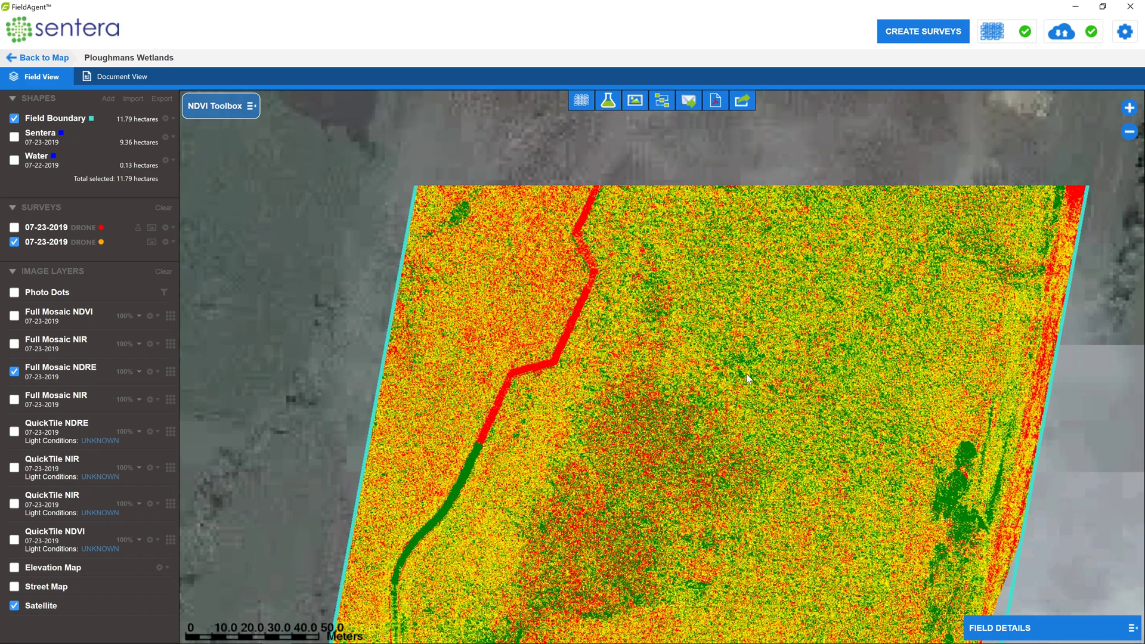
pyautogui.scroll(1, 730, 393)
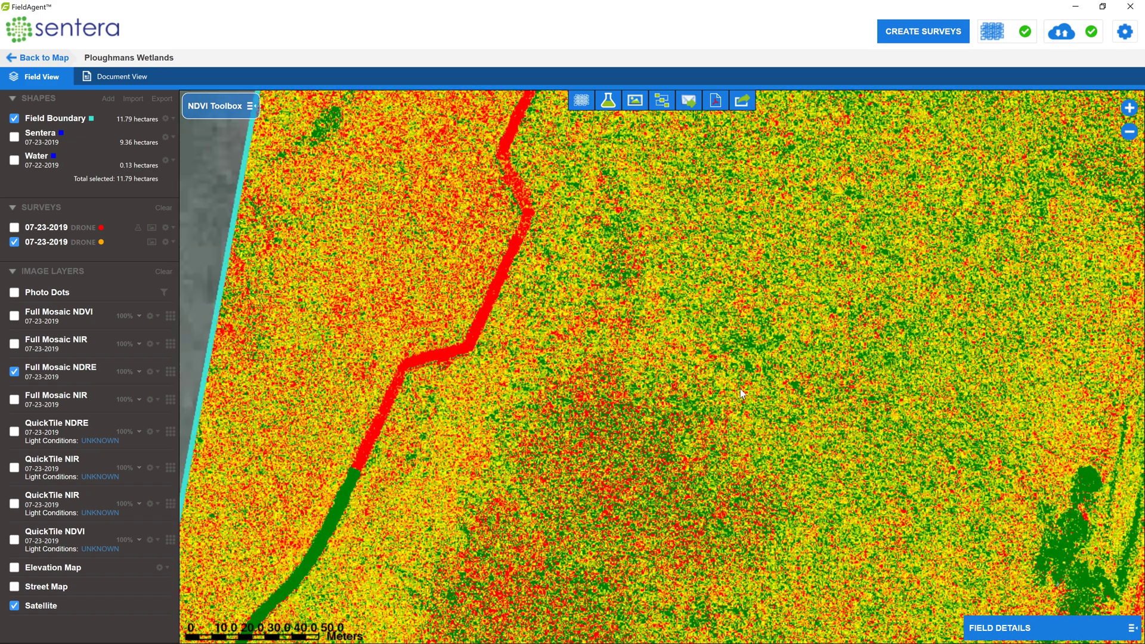
pyautogui.scroll(1, 739, 388)
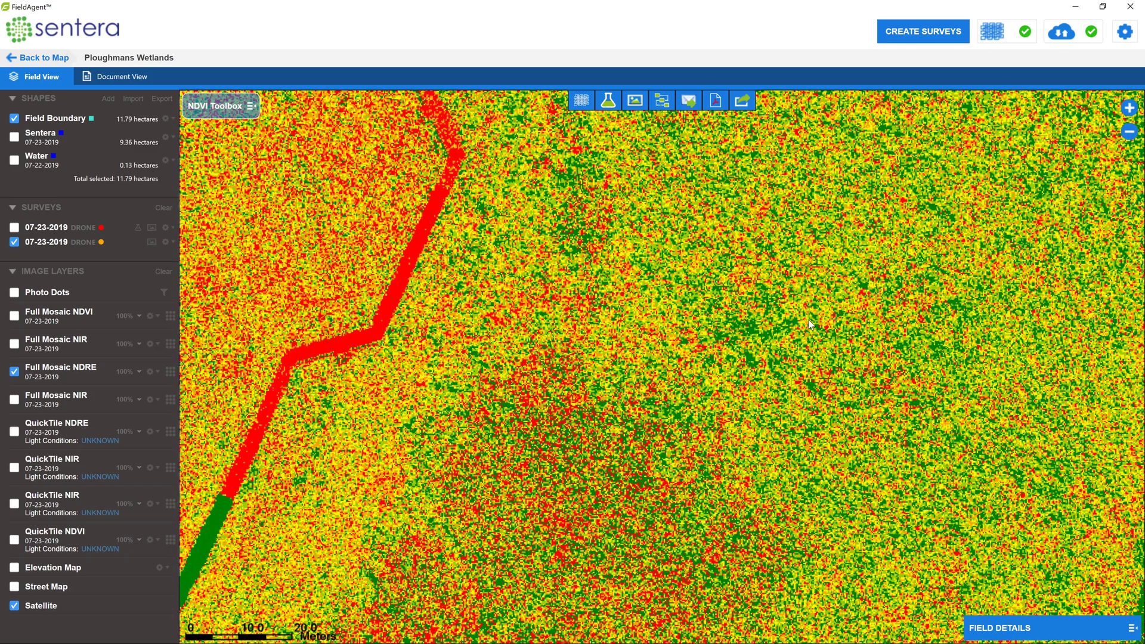
pyautogui.scroll(-2, 813, 327)
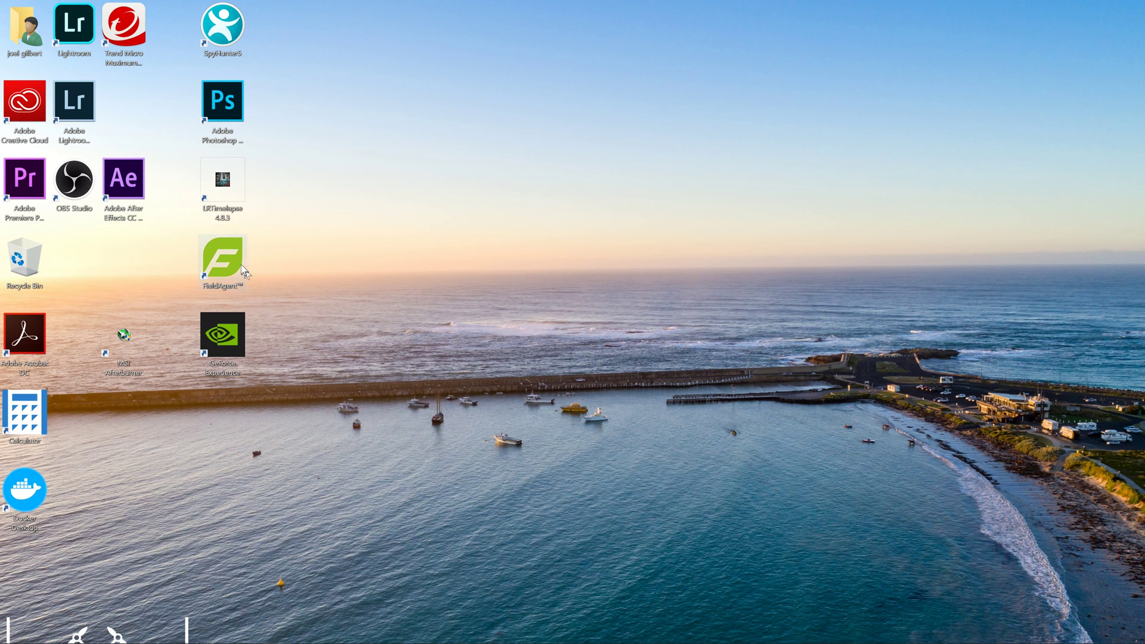
# Step: Launch FieldAgent, sign in, and create a survey from the NDRE and NDVI snapshot folders
pyautogui.doubleClick(237, 263)
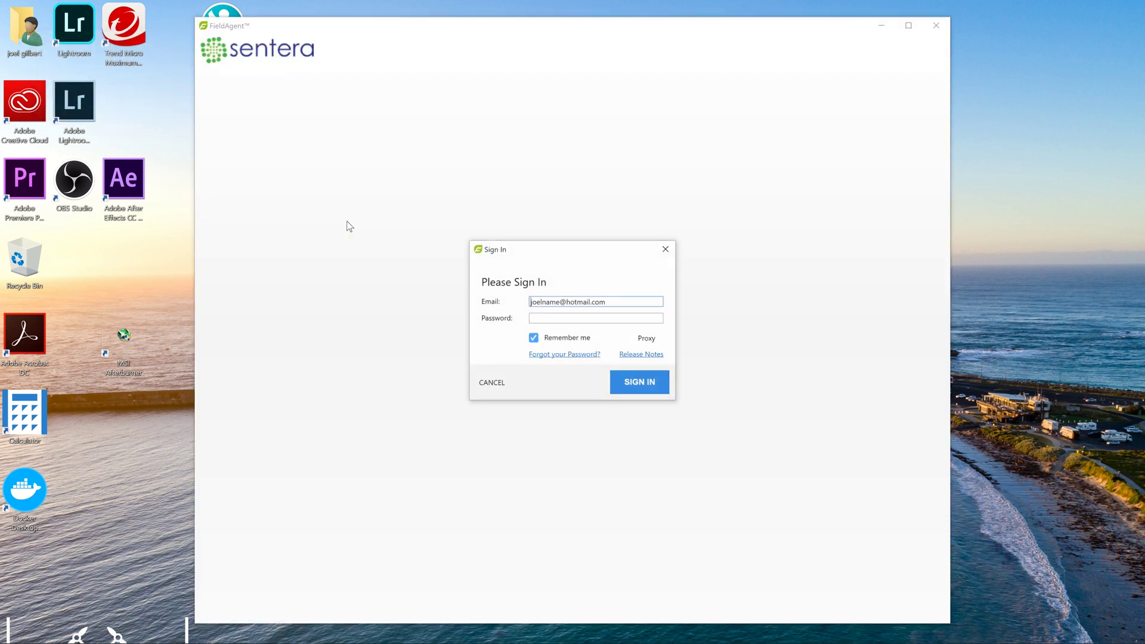
pyautogui.press('Return')
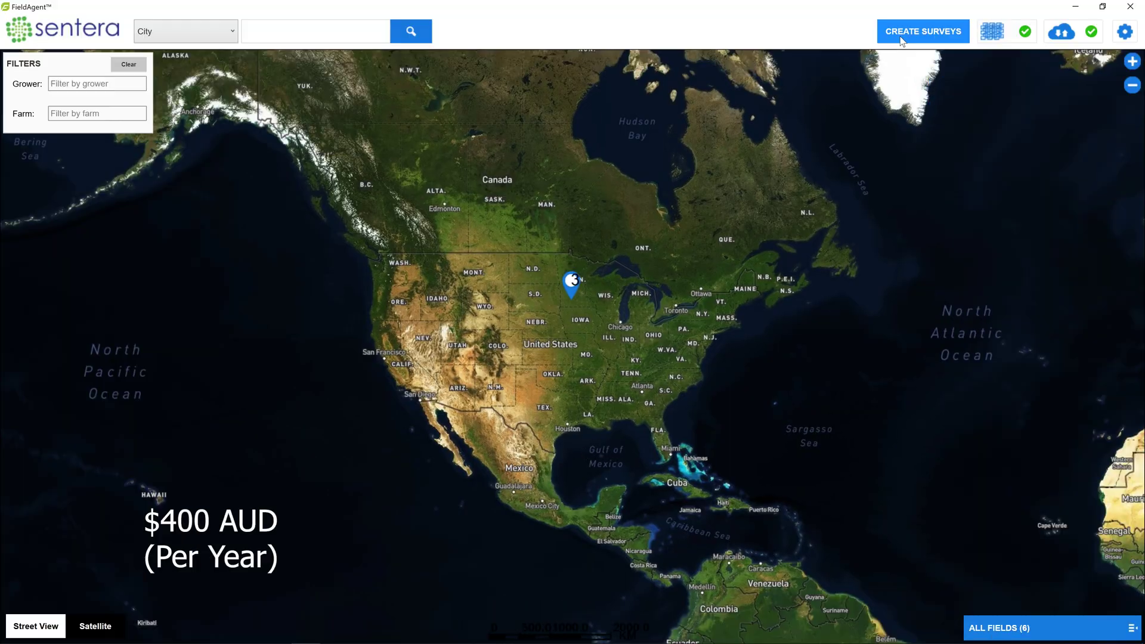
pyautogui.click(900, 40)
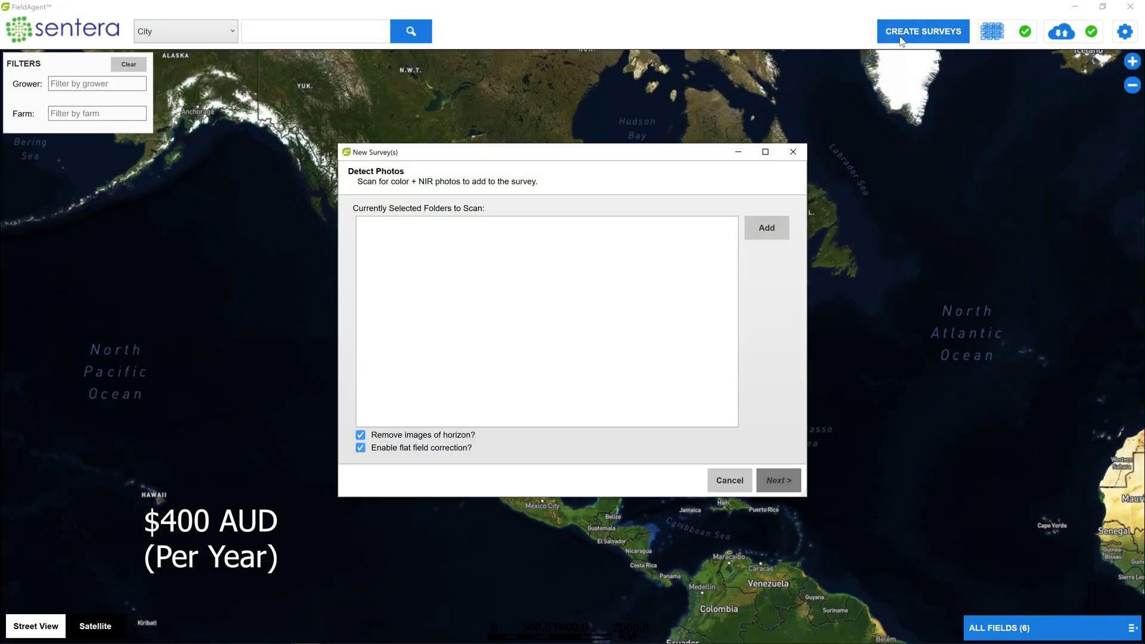
pyautogui.click(769, 230)
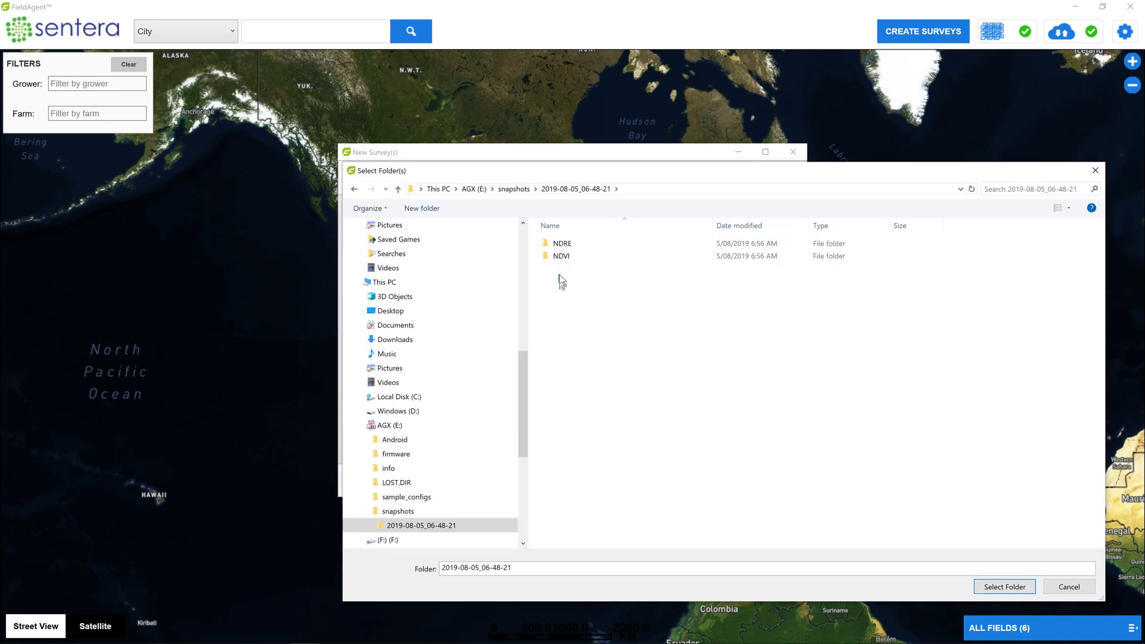
pyautogui.moveTo(559, 274); pyautogui.dragTo(571, 241)
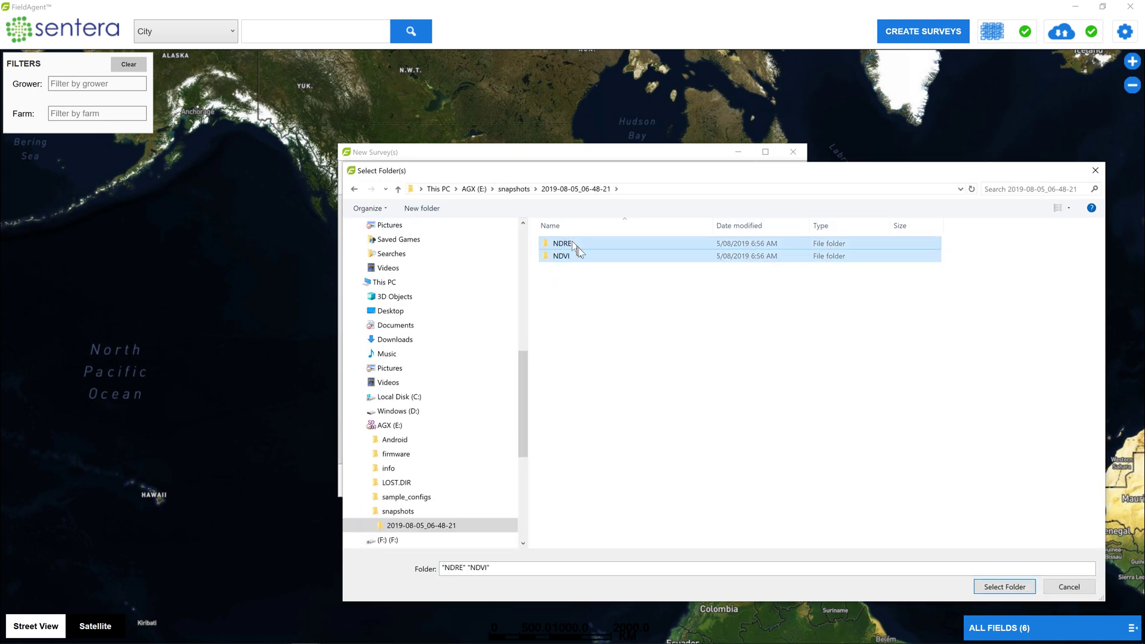
pyautogui.click(1006, 588)
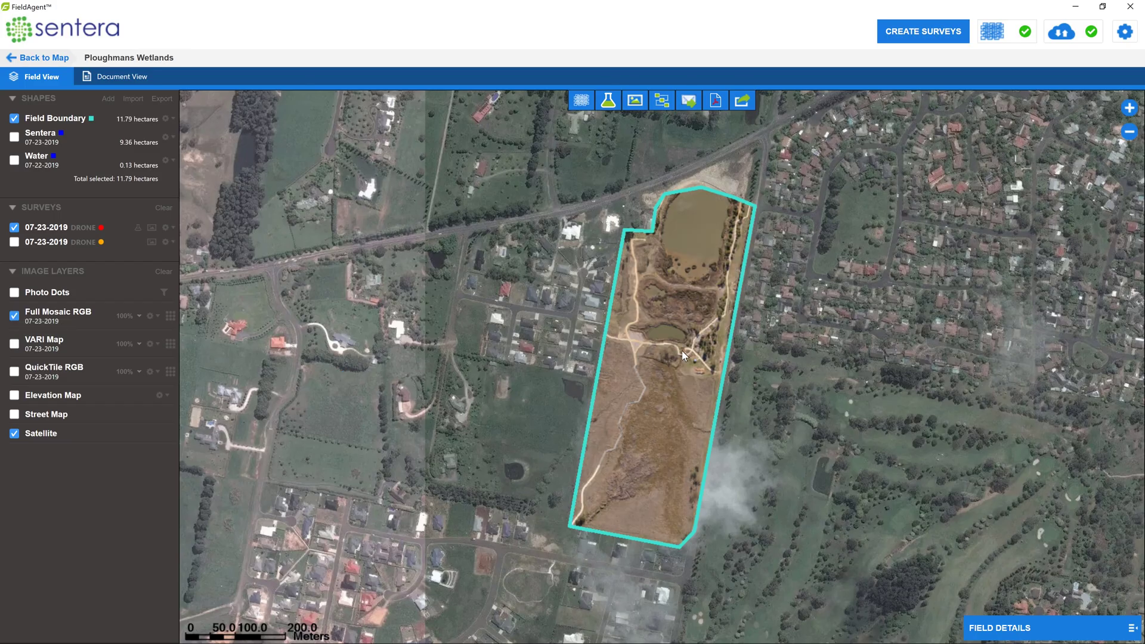
# Step: Zoom into the Full Mosaic RGB over the ponds for a close look, then zoom back out
pyautogui.scroll(2, 681, 349)
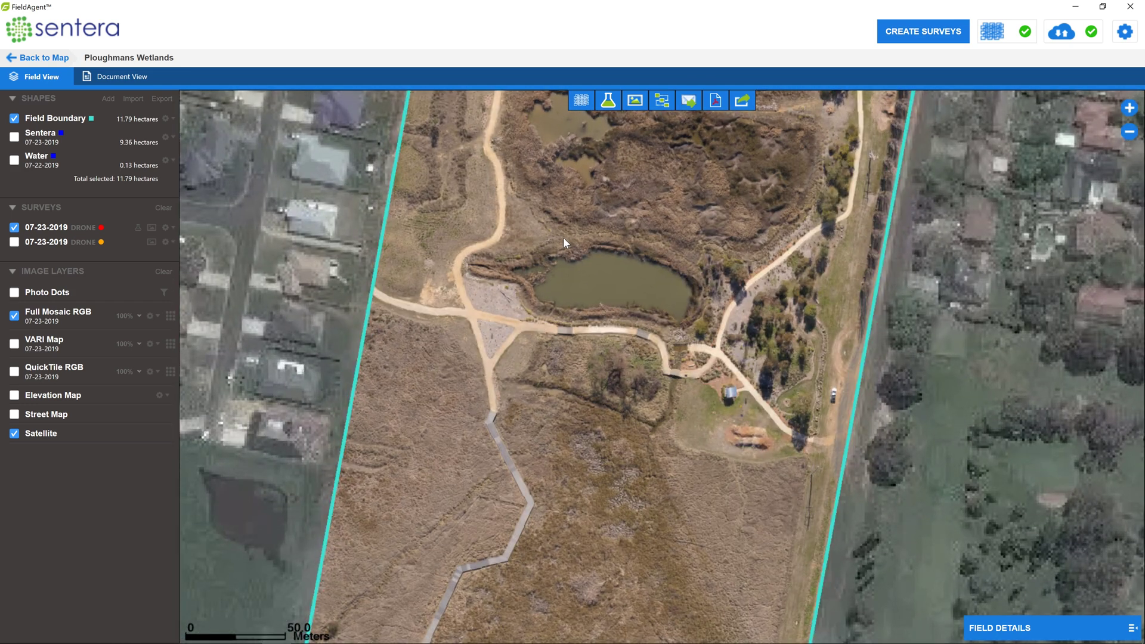
pyautogui.moveTo(563, 237); pyautogui.dragTo(638, 414)
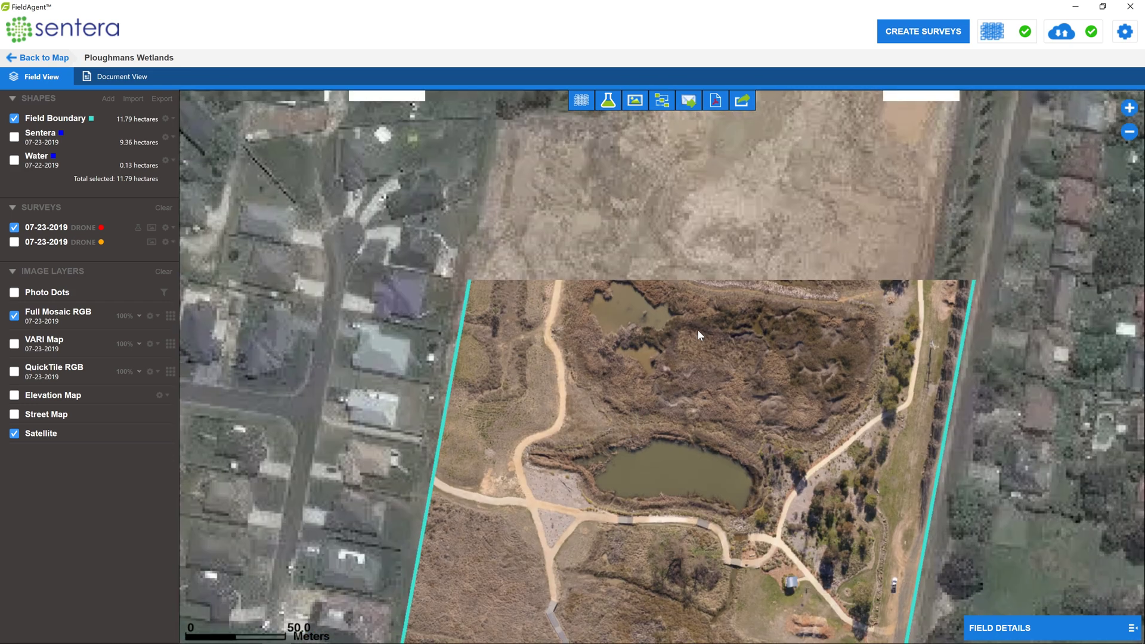
pyautogui.scroll(1, 700, 333)
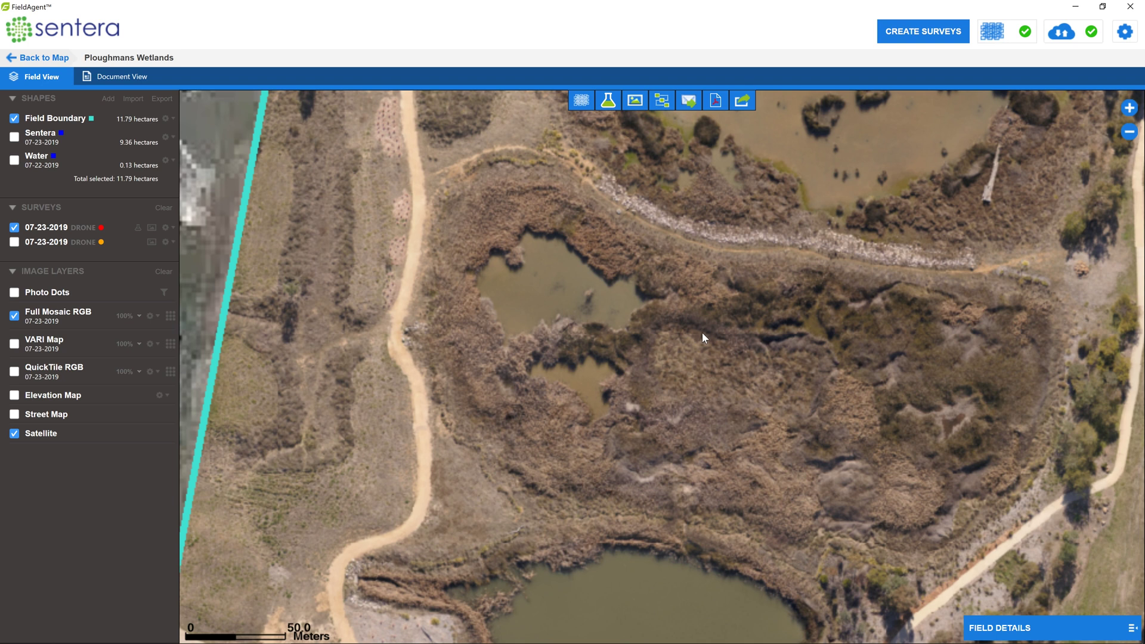
pyautogui.scroll(-1, 702, 333)
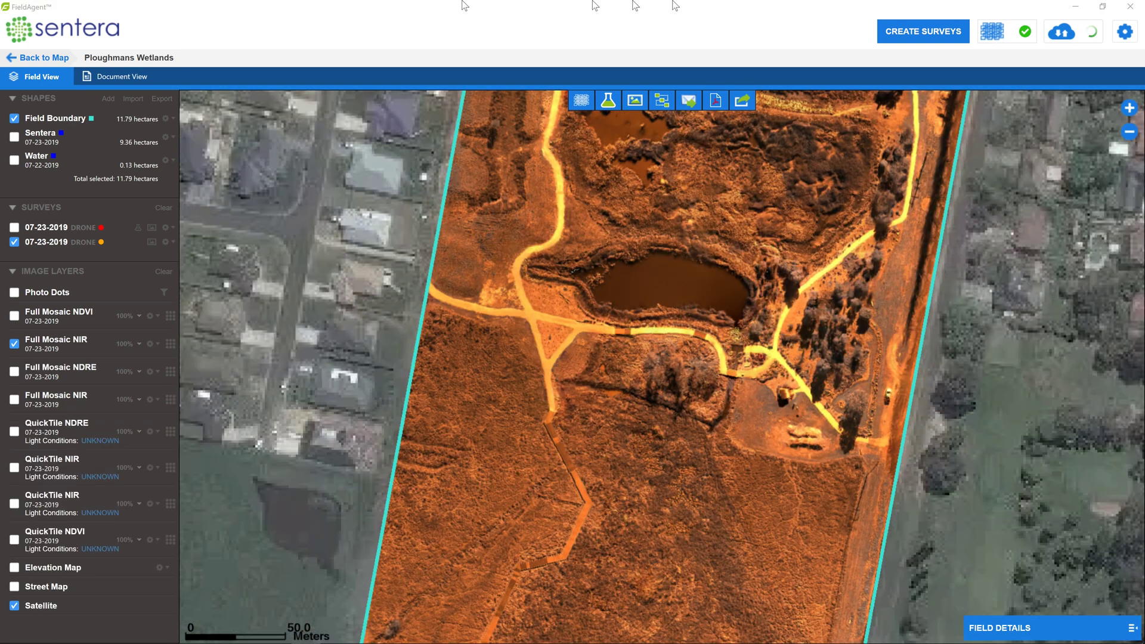
# Step: Check cloud sync times and expand Ploughmans Wetlands field details showing Synced, 11.79 hectares
pyautogui.click(1073, 33)
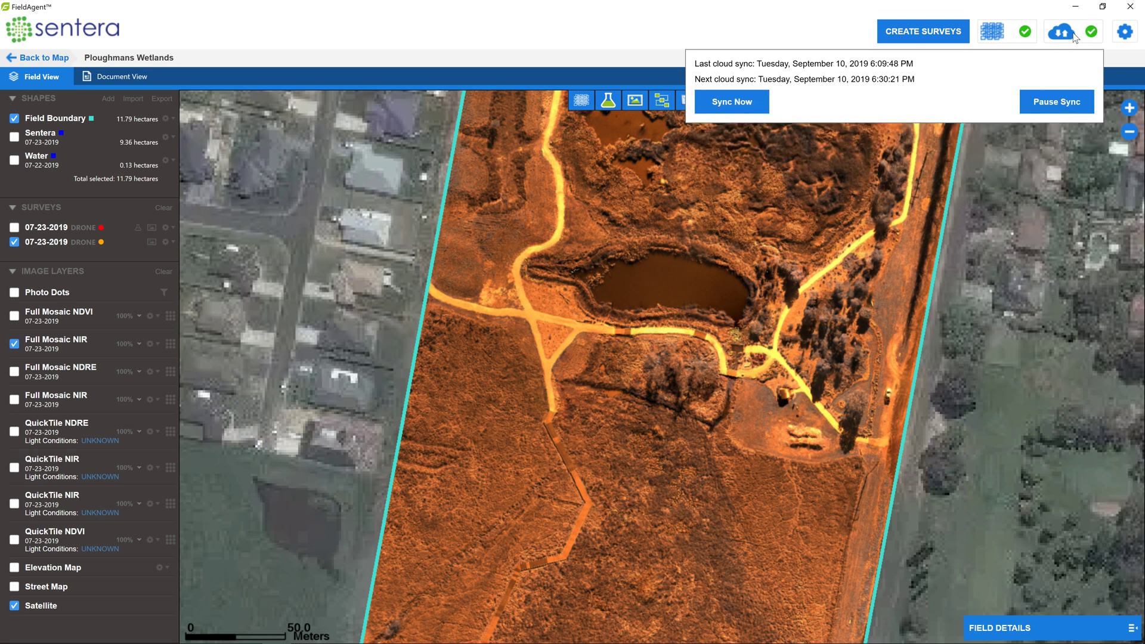
pyautogui.click(1131, 629)
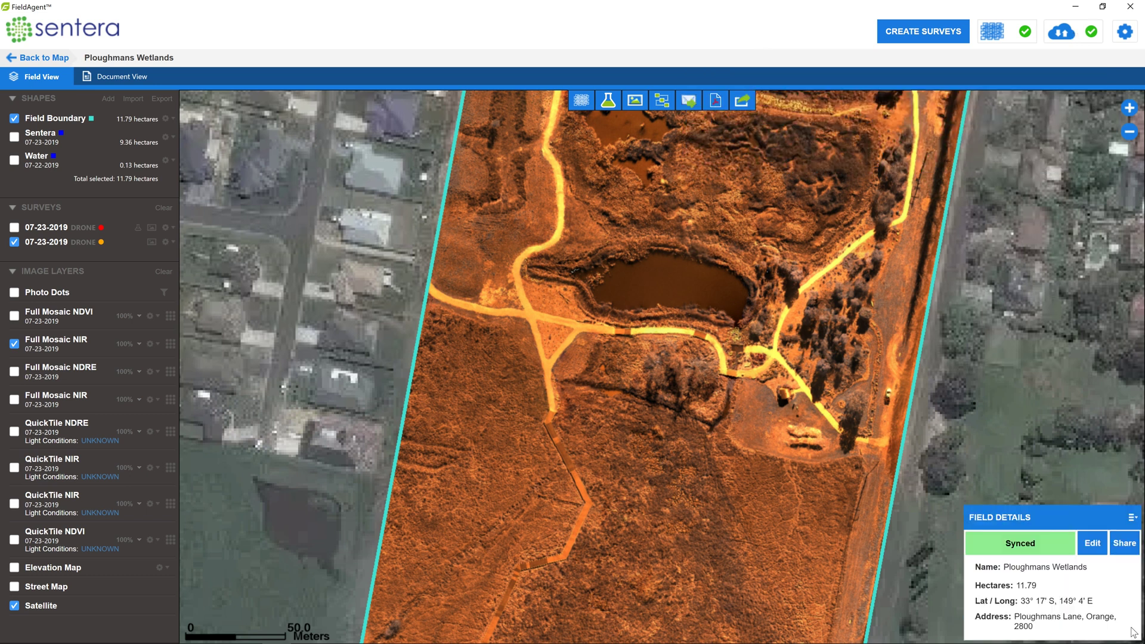